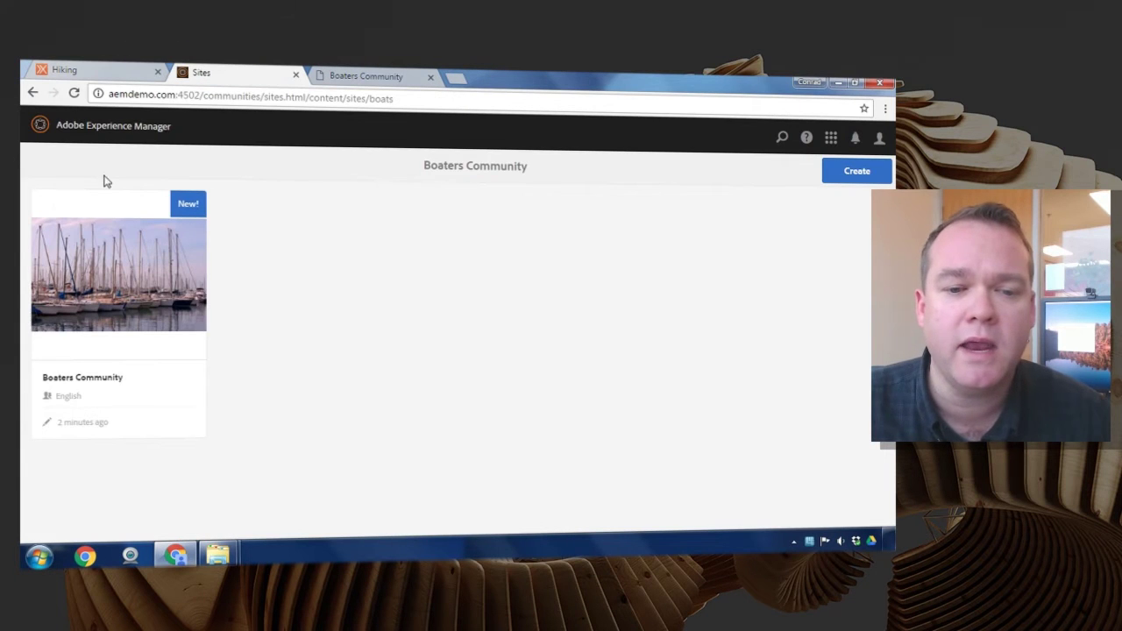
Step: Open the Groups function's configuration in the site structure of the Boaters Community
mouse_move(145, 305)
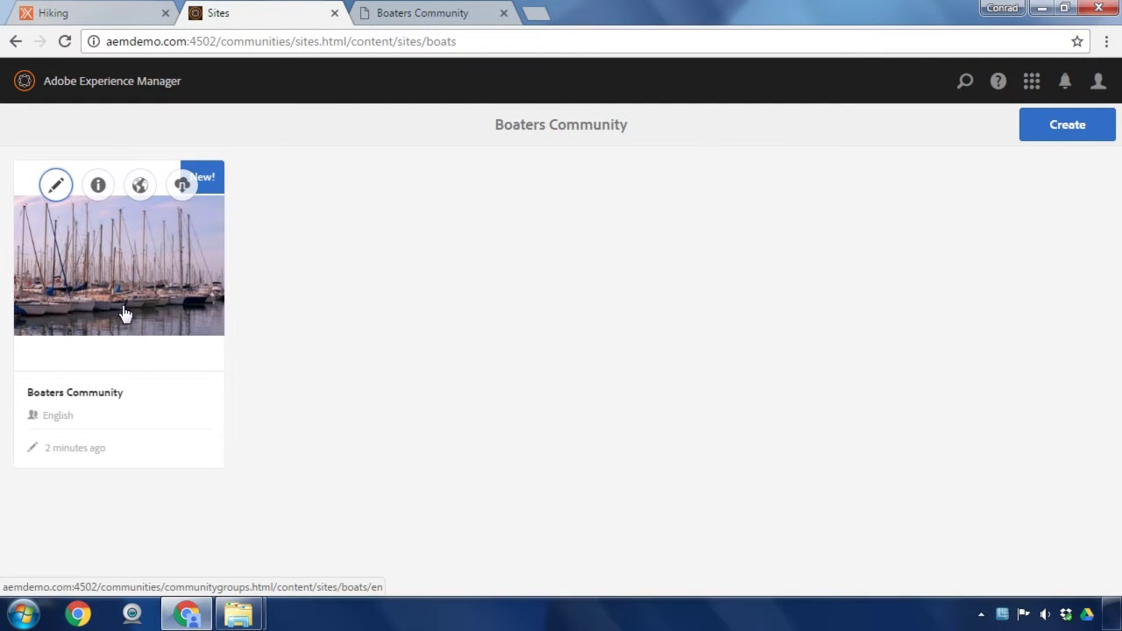
click(98, 186)
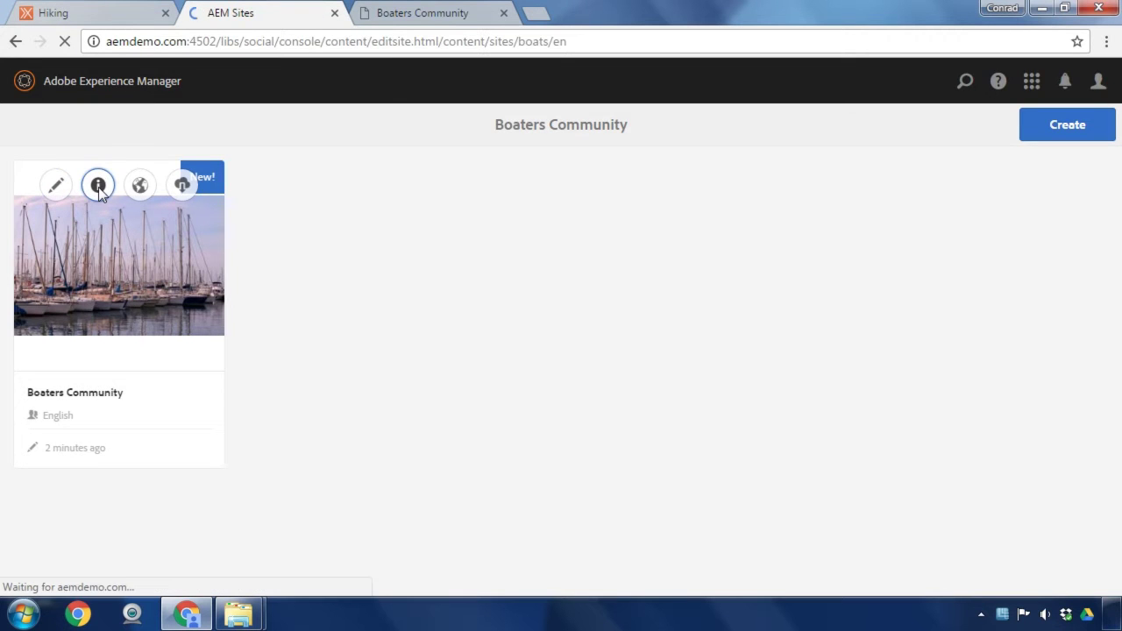
click(443, 136)
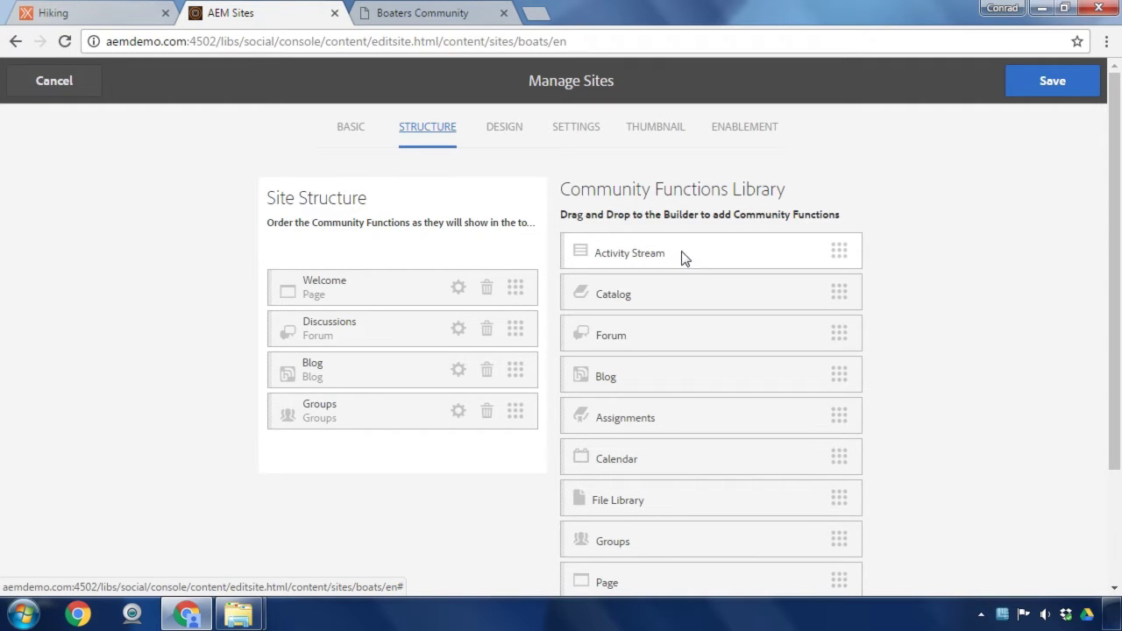
click(457, 412)
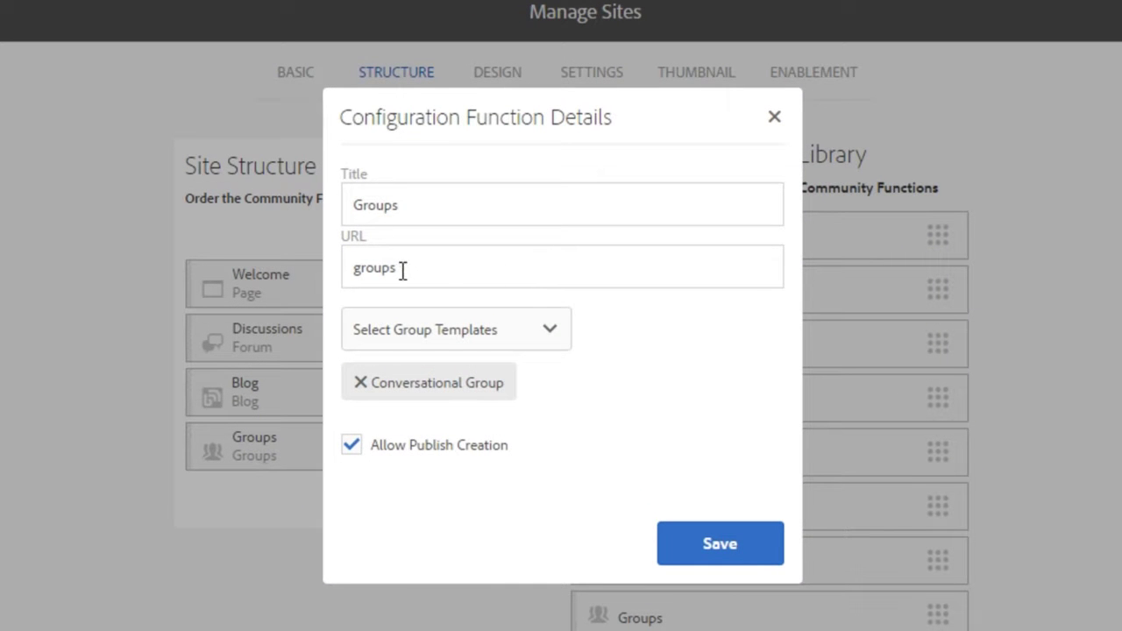
Step: Try adding the Workspace Group template to the Groups function and close its configuration without saving
click(531, 345)
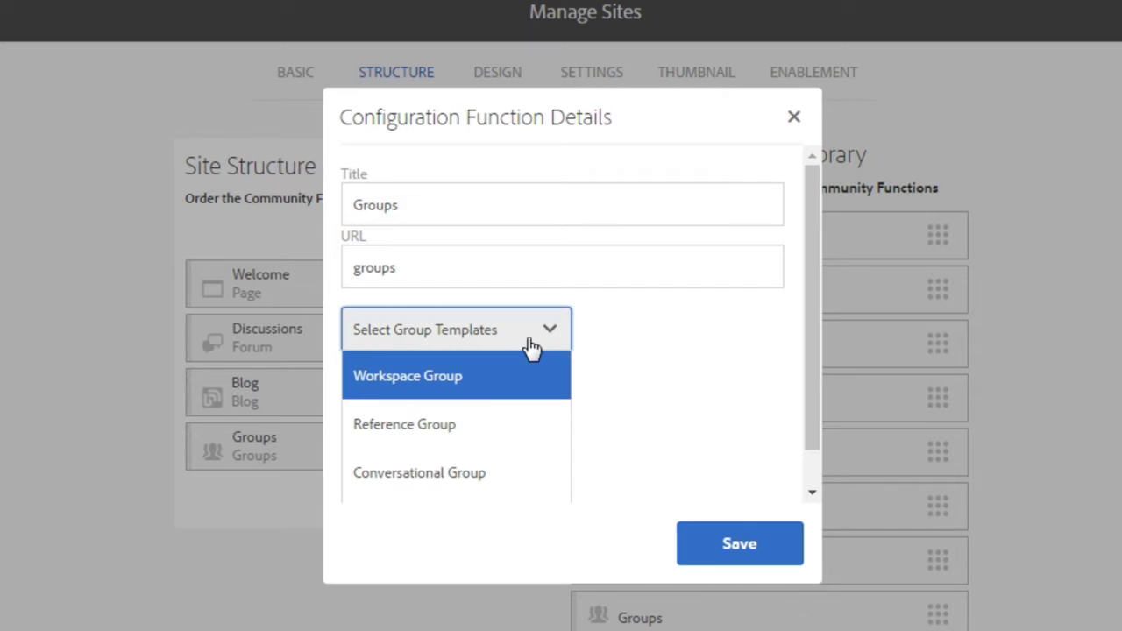
click(528, 393)
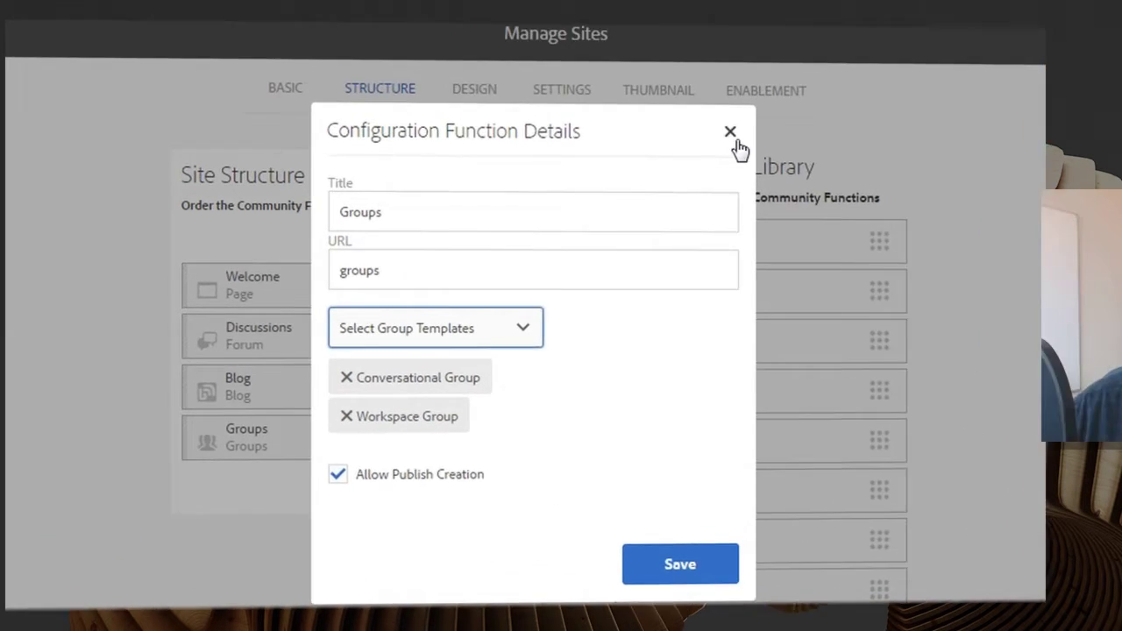
click(639, 161)
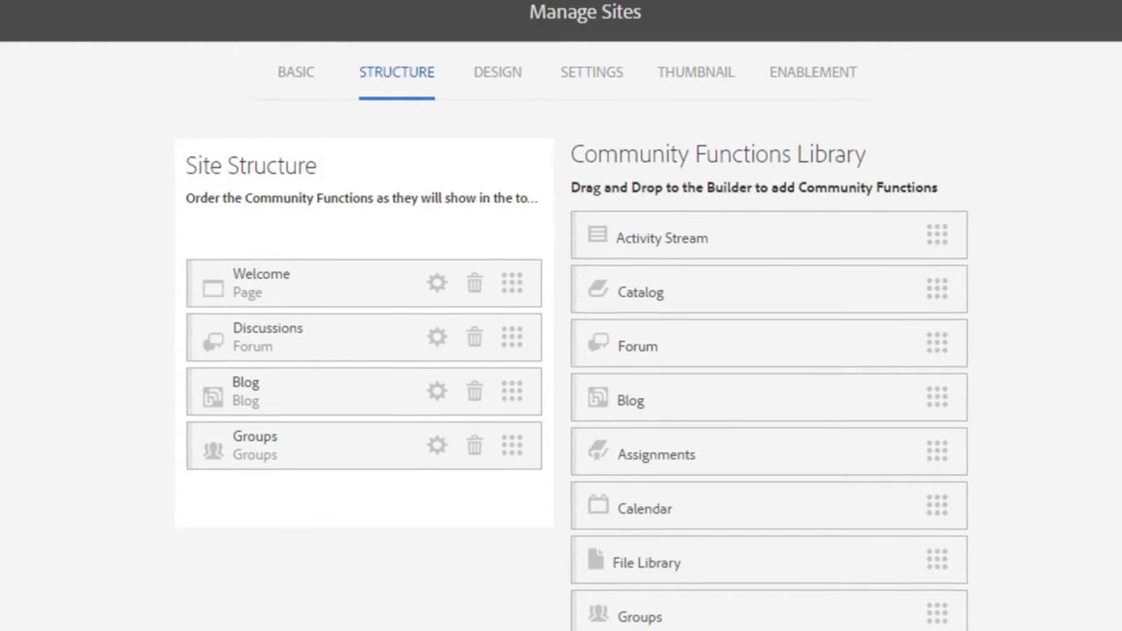
Step: Leave the site editor and open the Group Templates console among the Communities tools
click(25, 79)
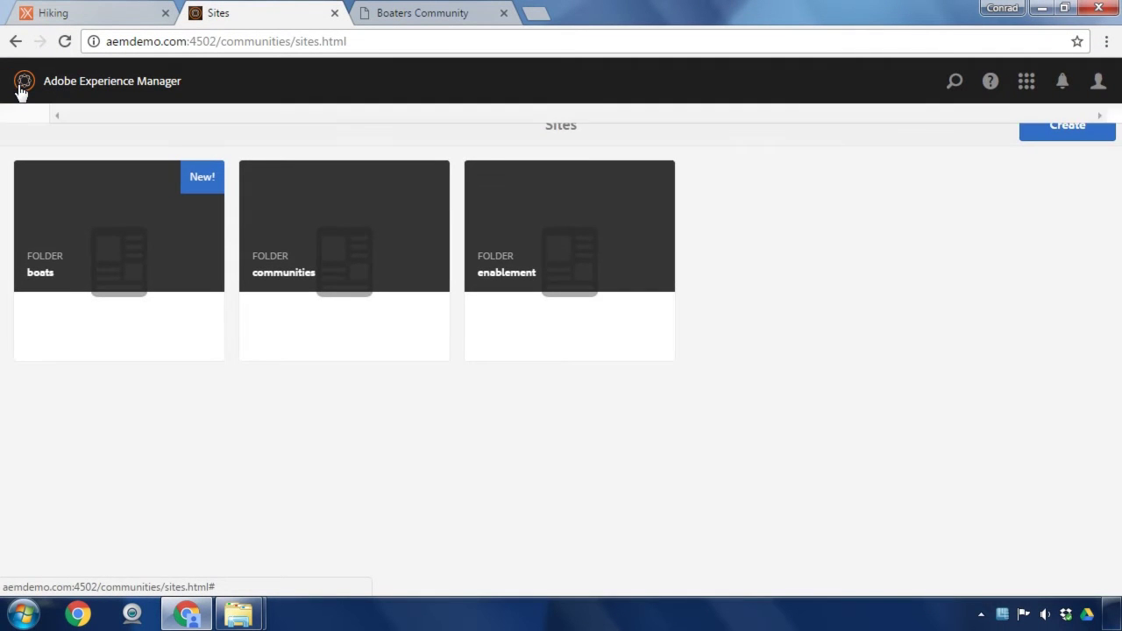
click(23, 84)
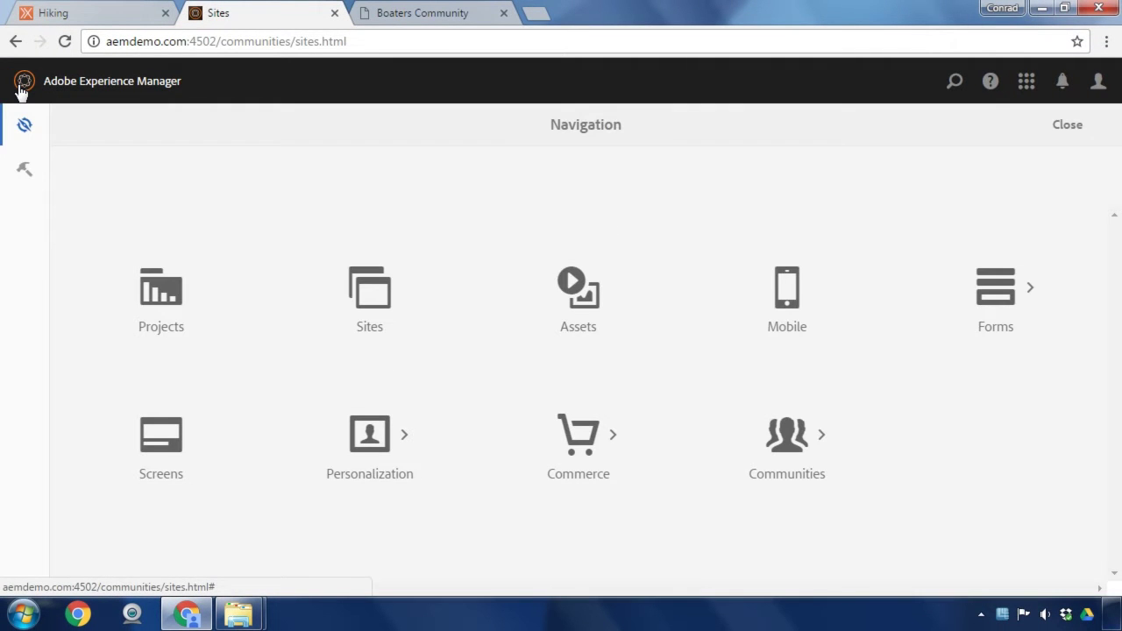
click(26, 168)
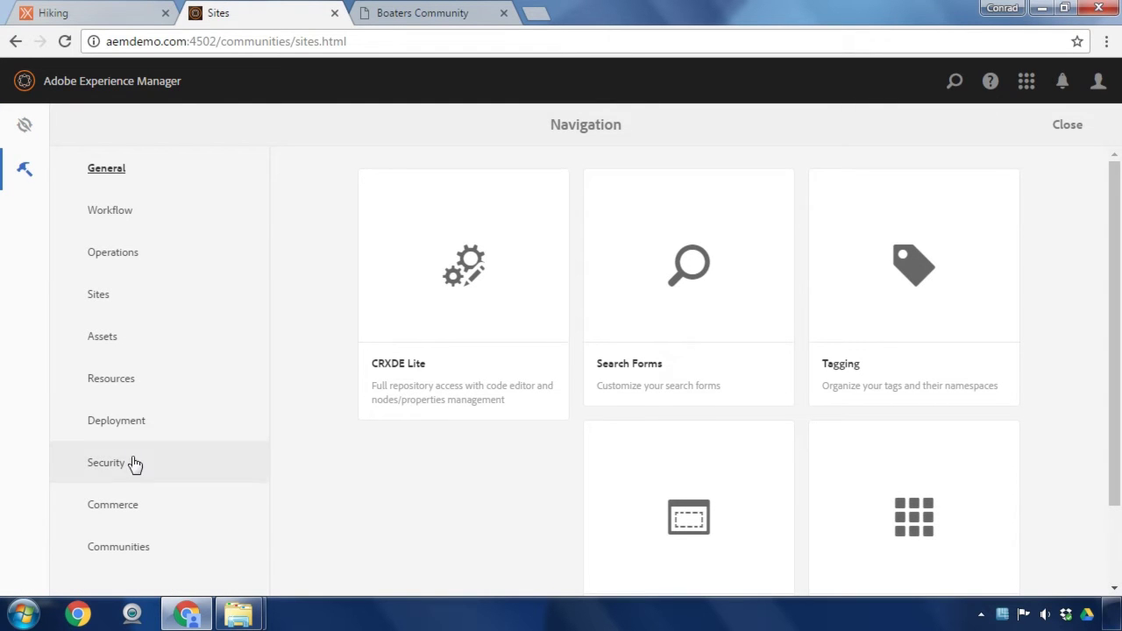
click(171, 552)
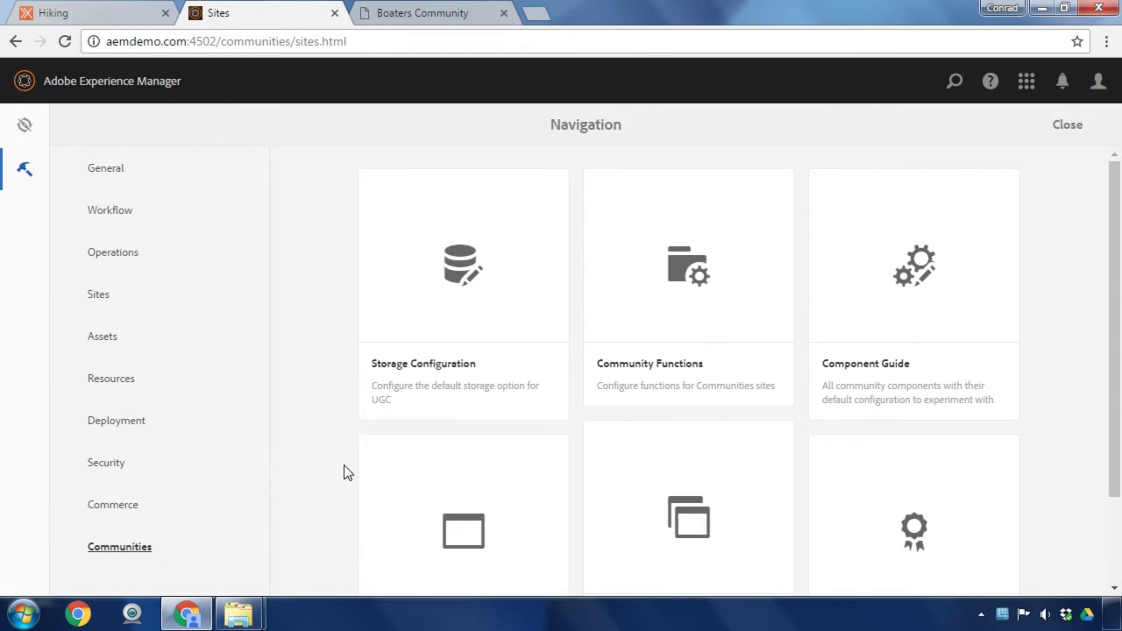
scroll(344, 475, down, 2)
click(638, 436)
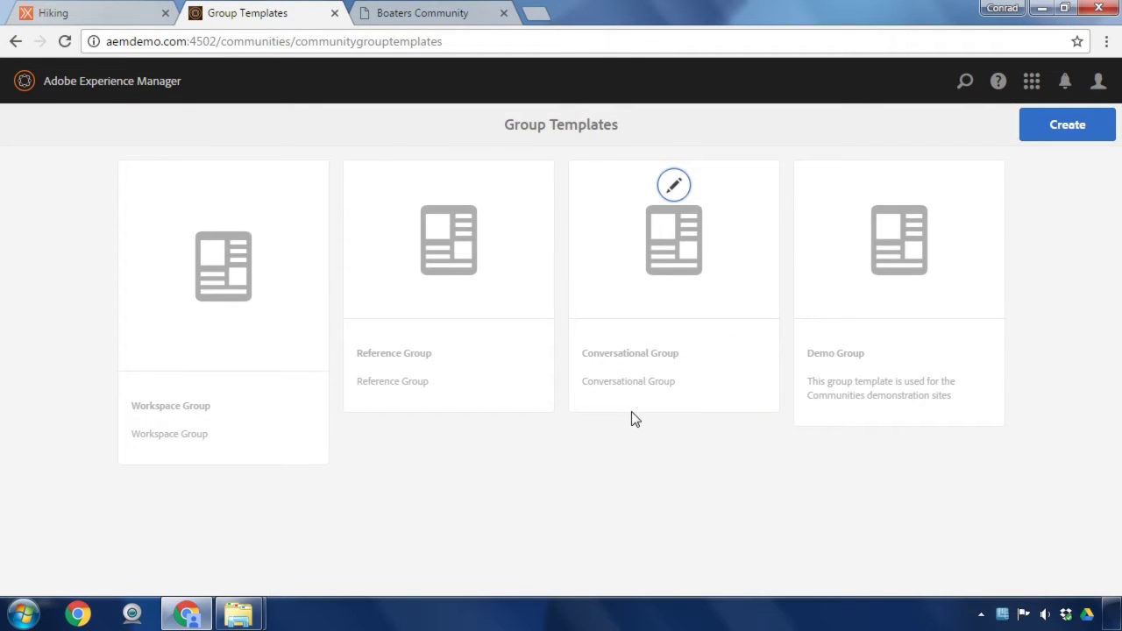
Step: Create a new group template named "Boating Group Template" and set it to Enabled
click(1074, 134)
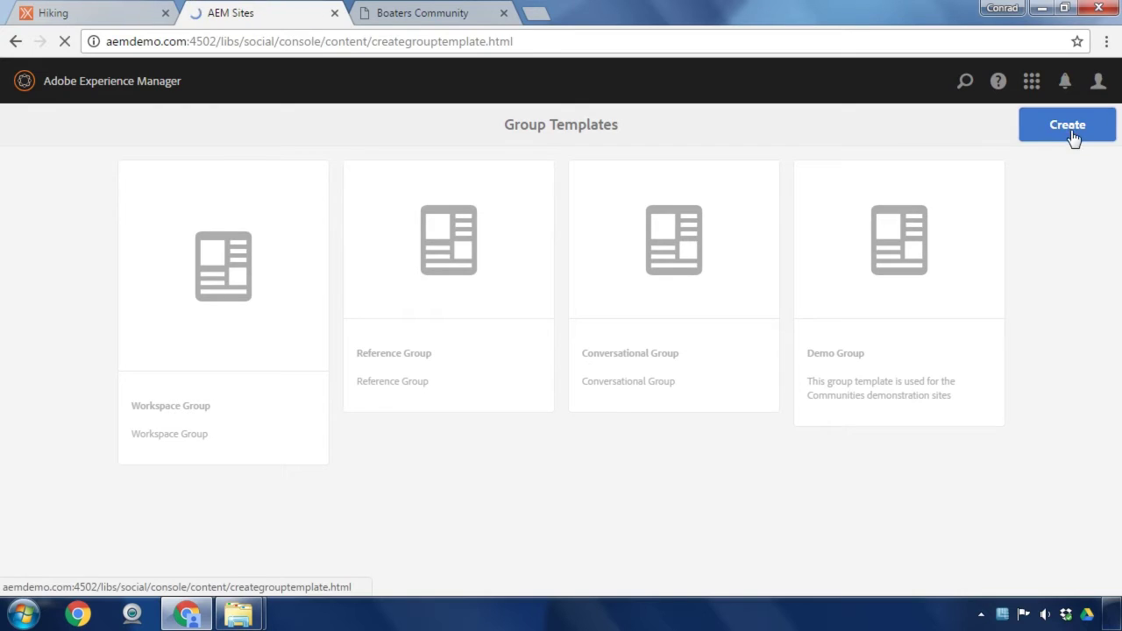
click(479, 217)
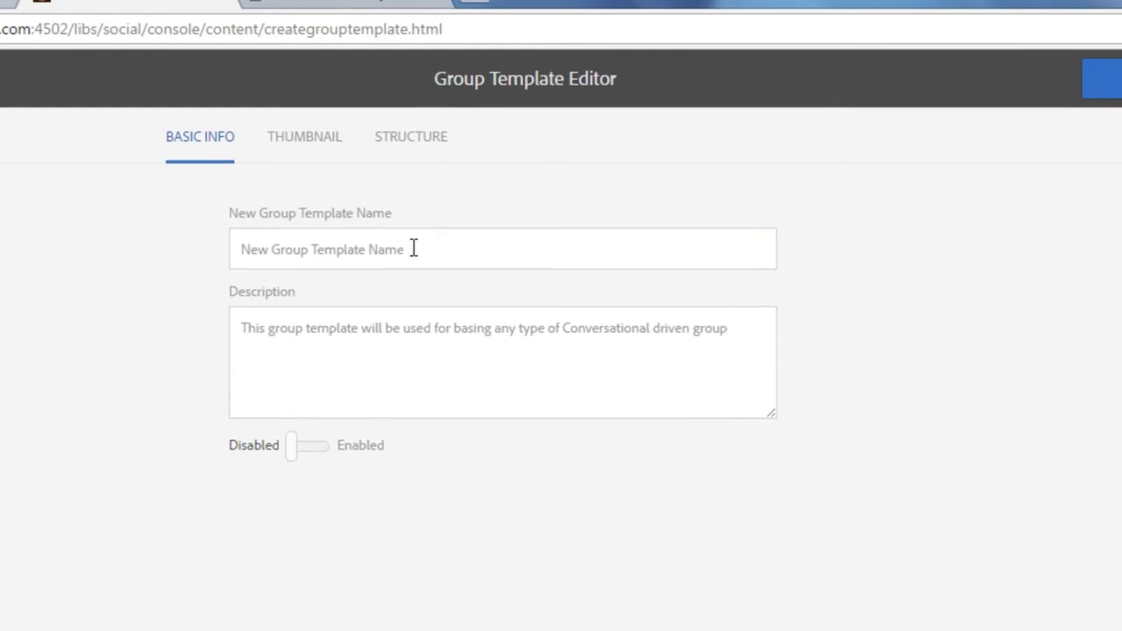
text(Boating Group Template)
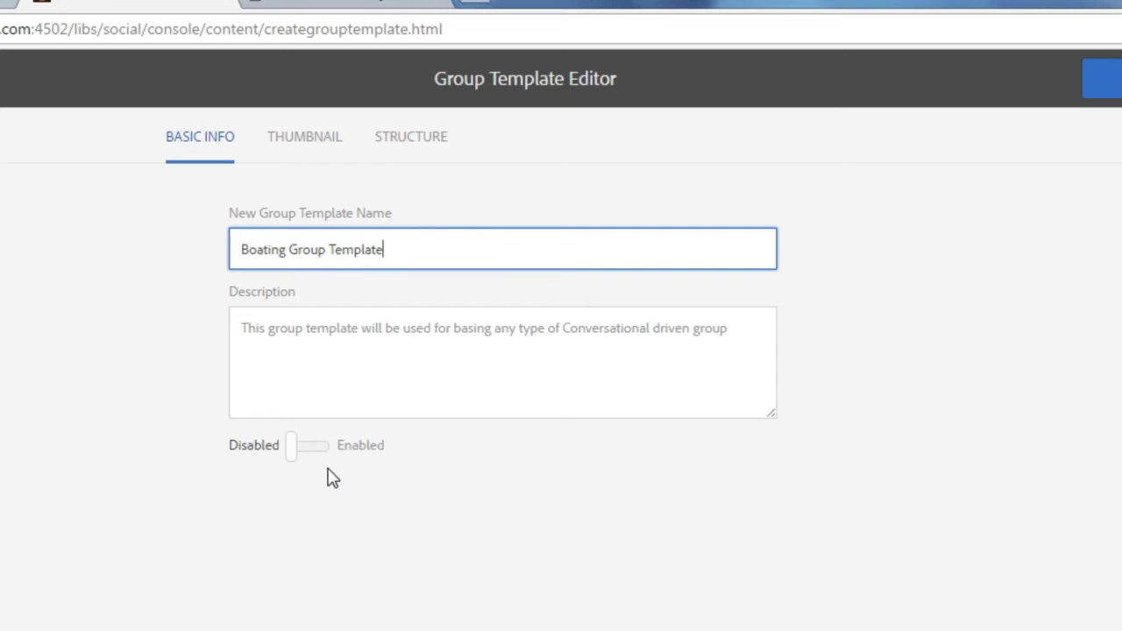
click(321, 447)
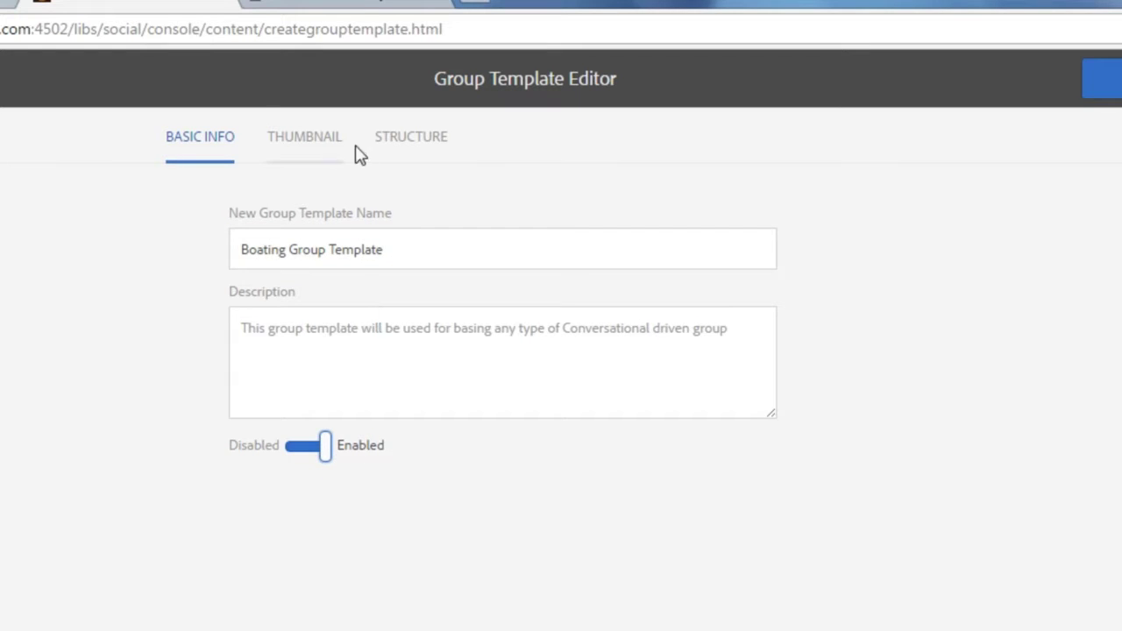
Step: Add a Forum function to the template's structure with the title "Forums" and the URL "forums"
click(397, 140)
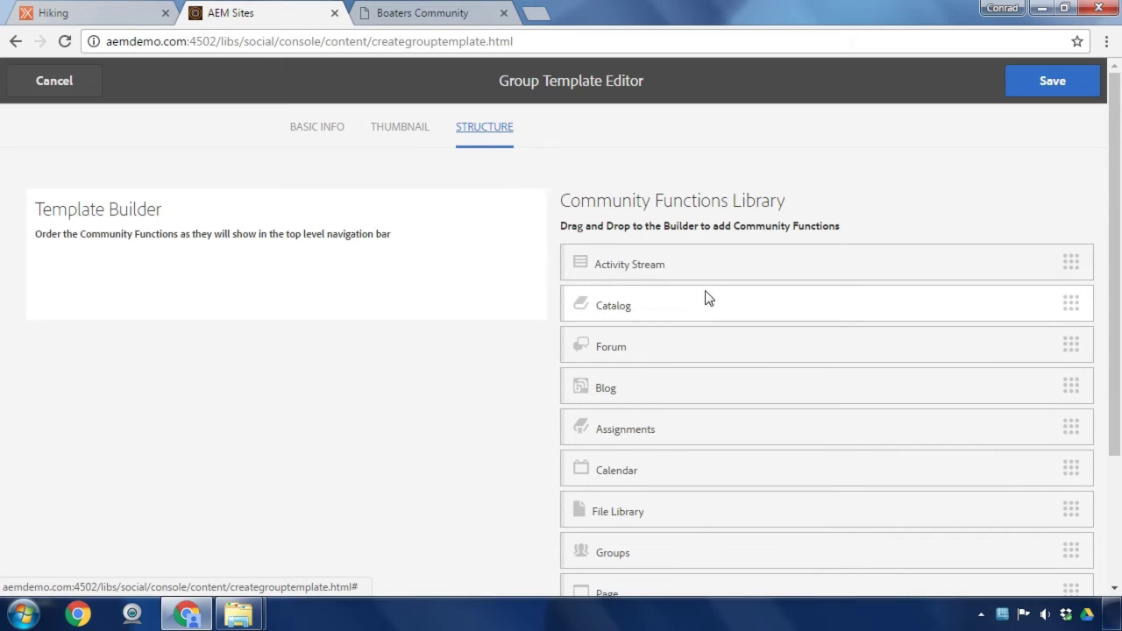
scroll(708, 298, down, 2)
scroll(721, 254, up, 1)
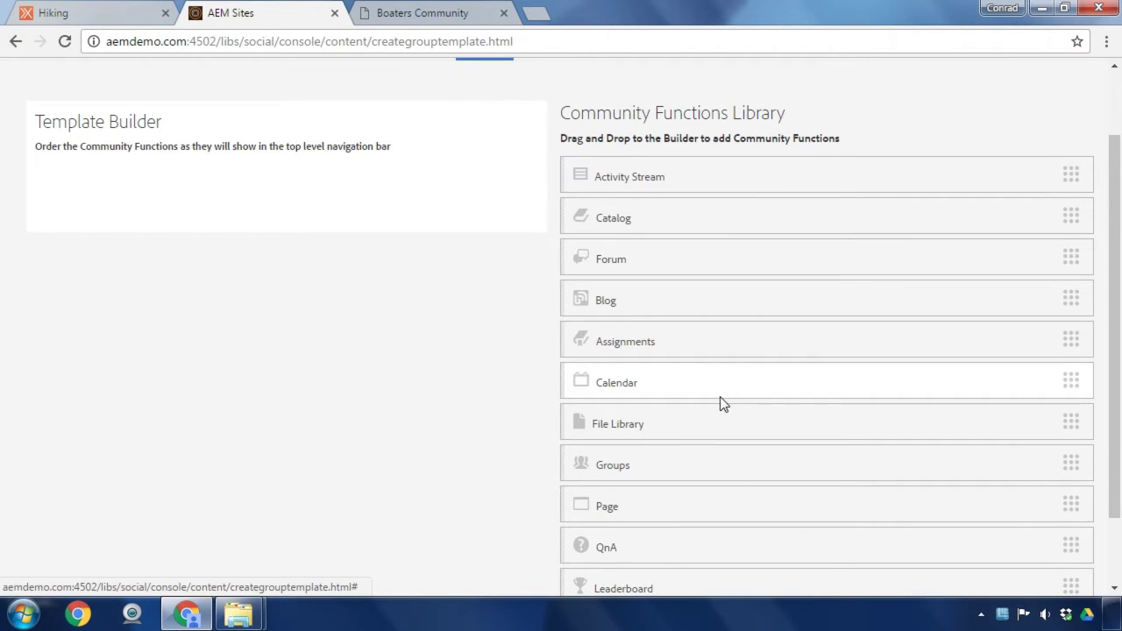
scroll(722, 403, down, 1)
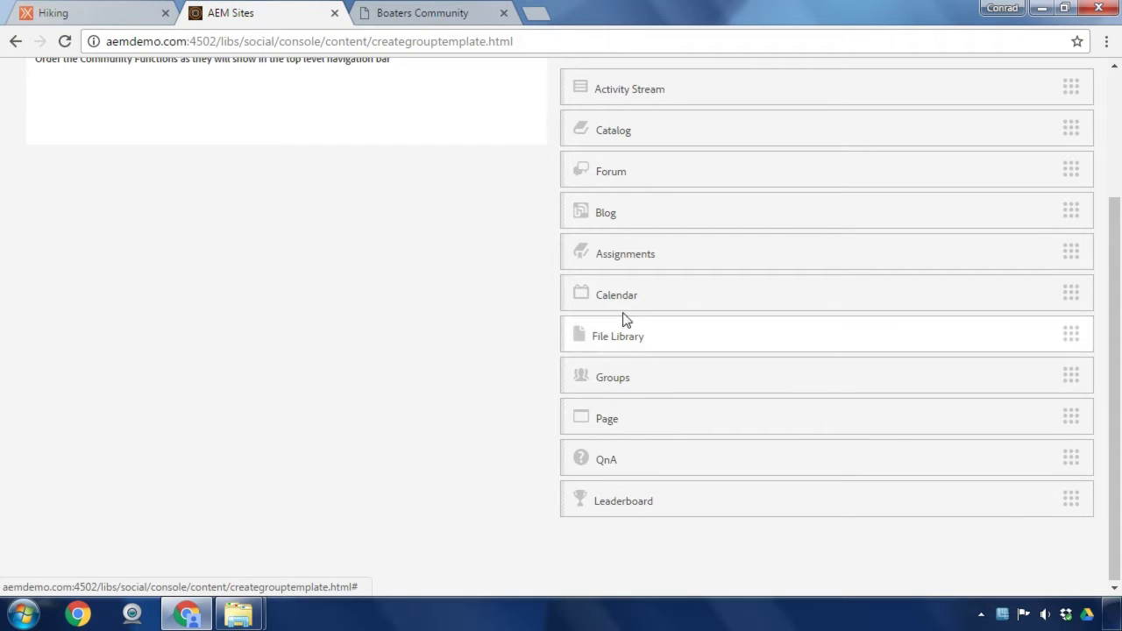
drag(1058, 165, 501, 111)
click(514, 170)
text(Forum)
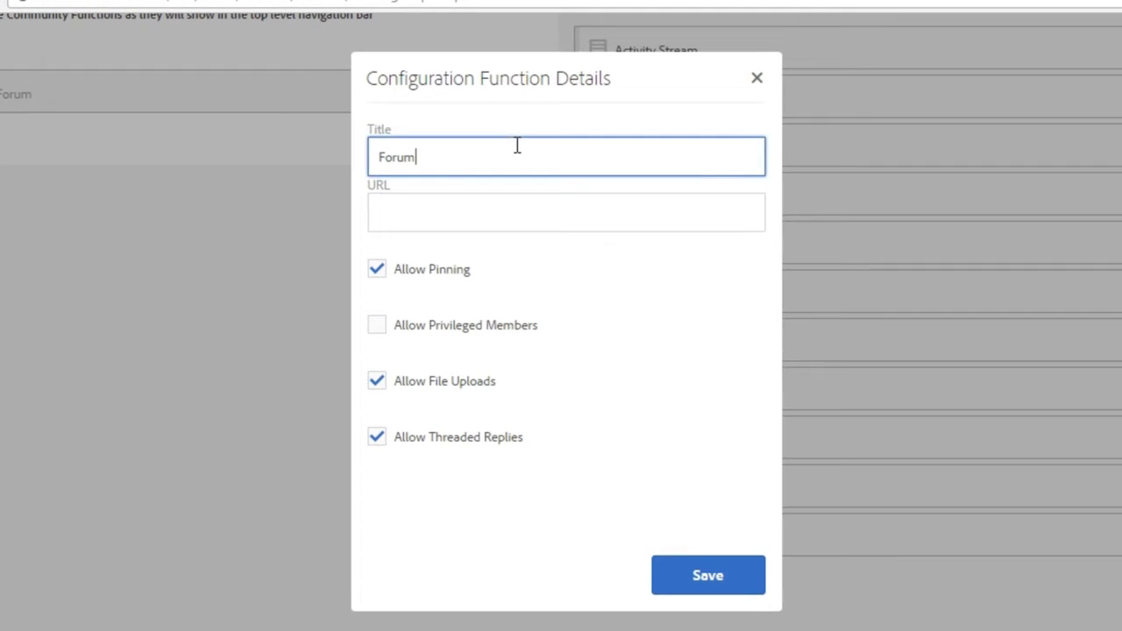
text(s)
key(Tab)
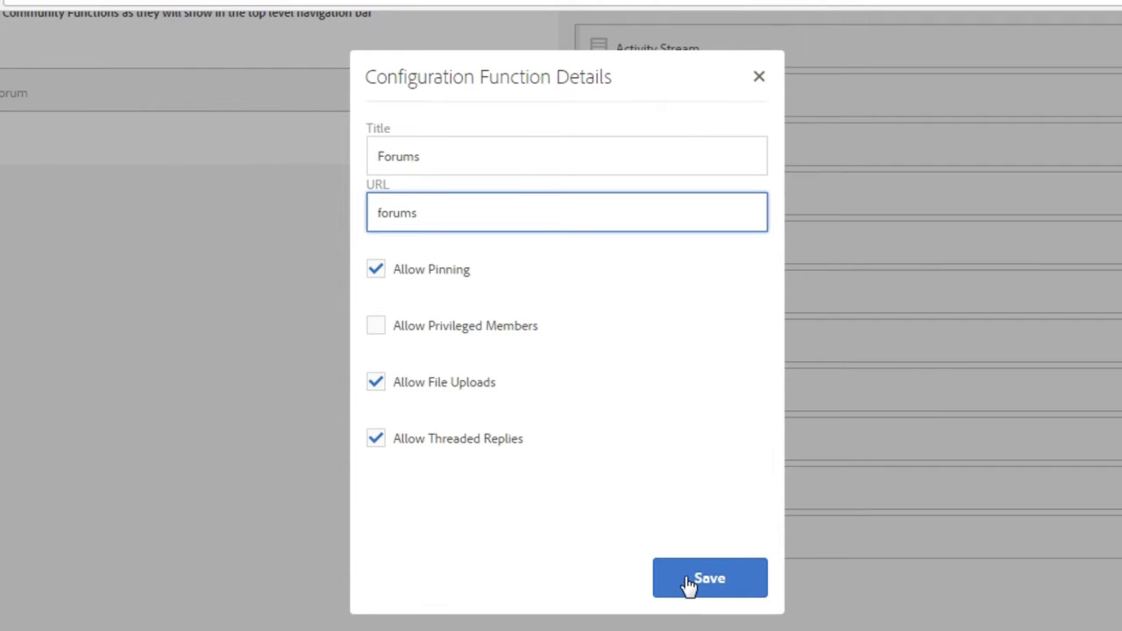
click(685, 594)
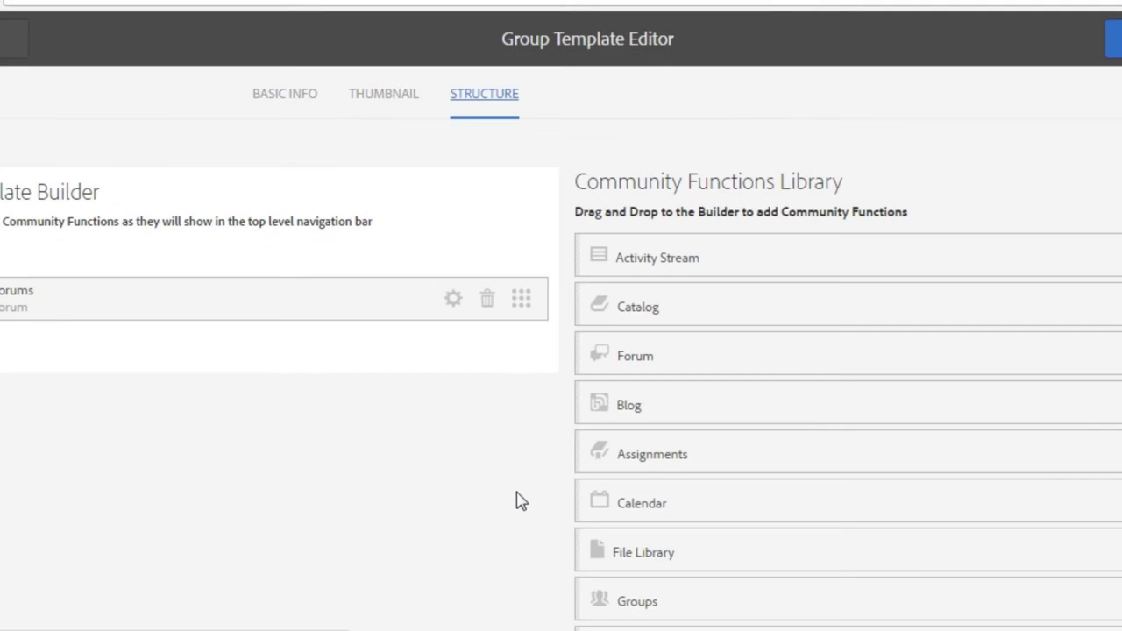
Step: Add a Blog function below Forums with the title "Blog" and the URL "blog"
scroll(514, 488, down, 1)
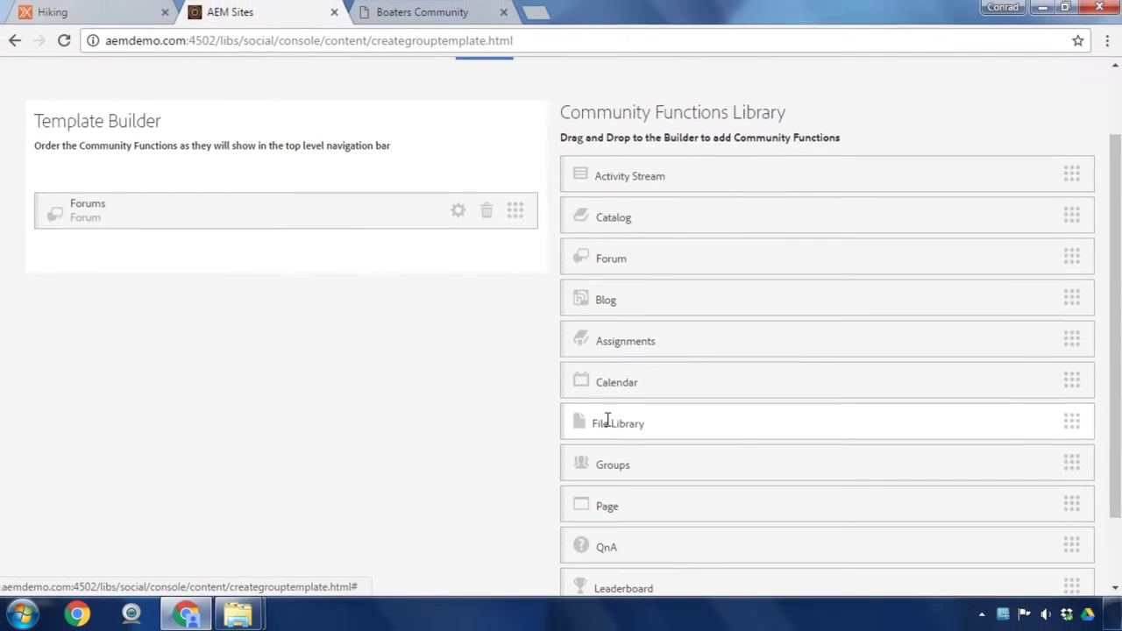
drag(1075, 297, 521, 237)
click(532, 198)
key(Tab)
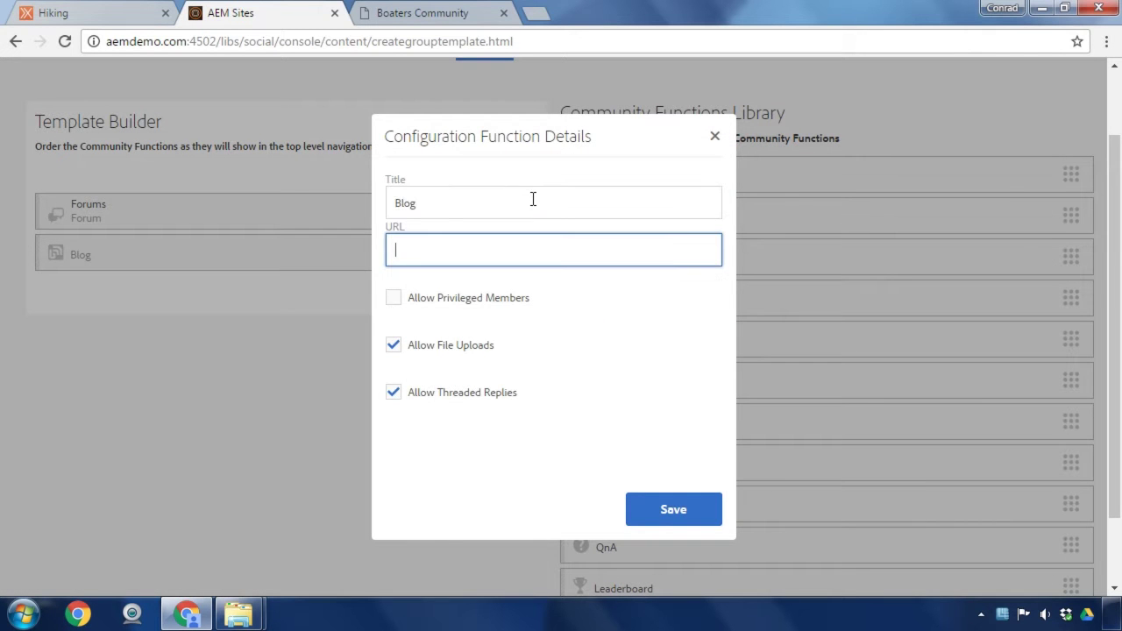
click(702, 510)
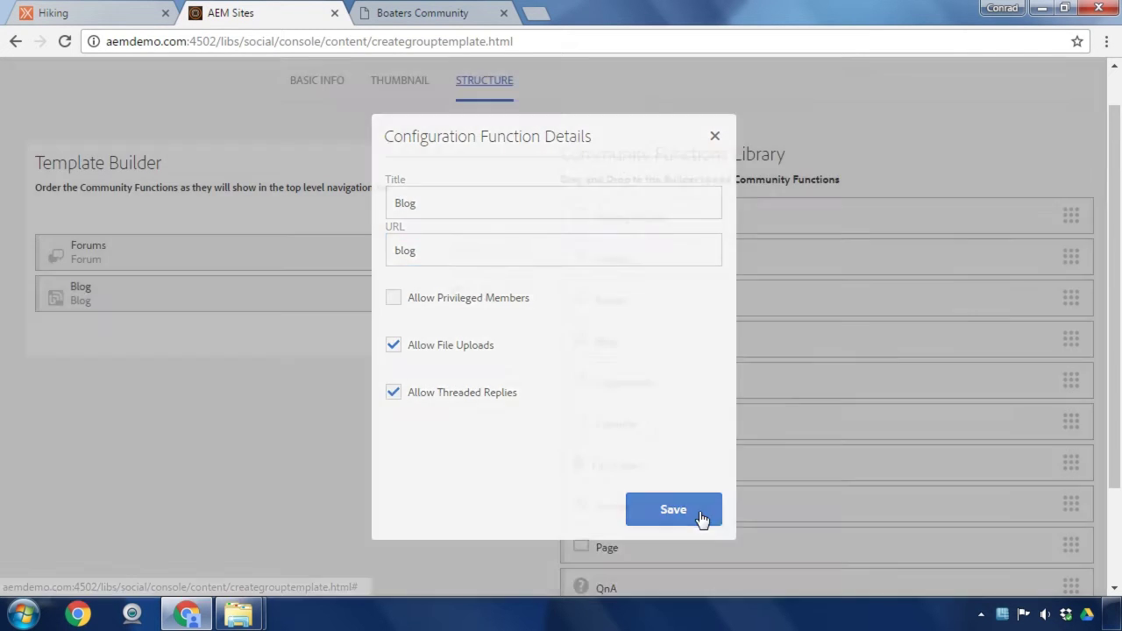
Step: Add a Page function below Blog with the title "FAQ" and the URL "faq", and save the group template
scroll(1036, 504, down, 2)
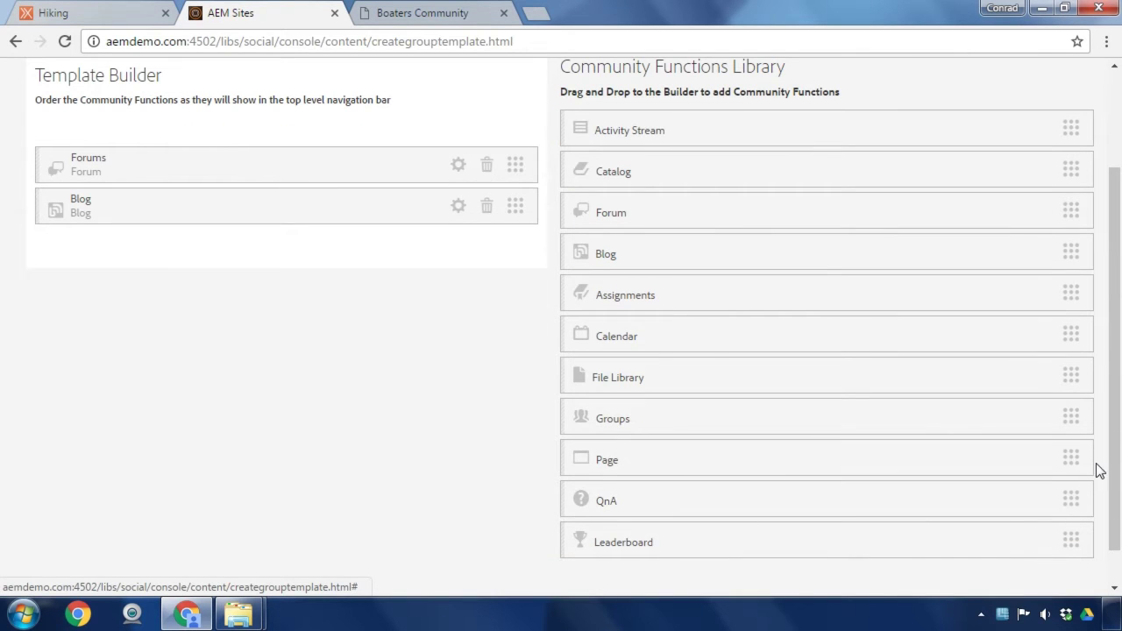
drag(1072, 453, 529, 245)
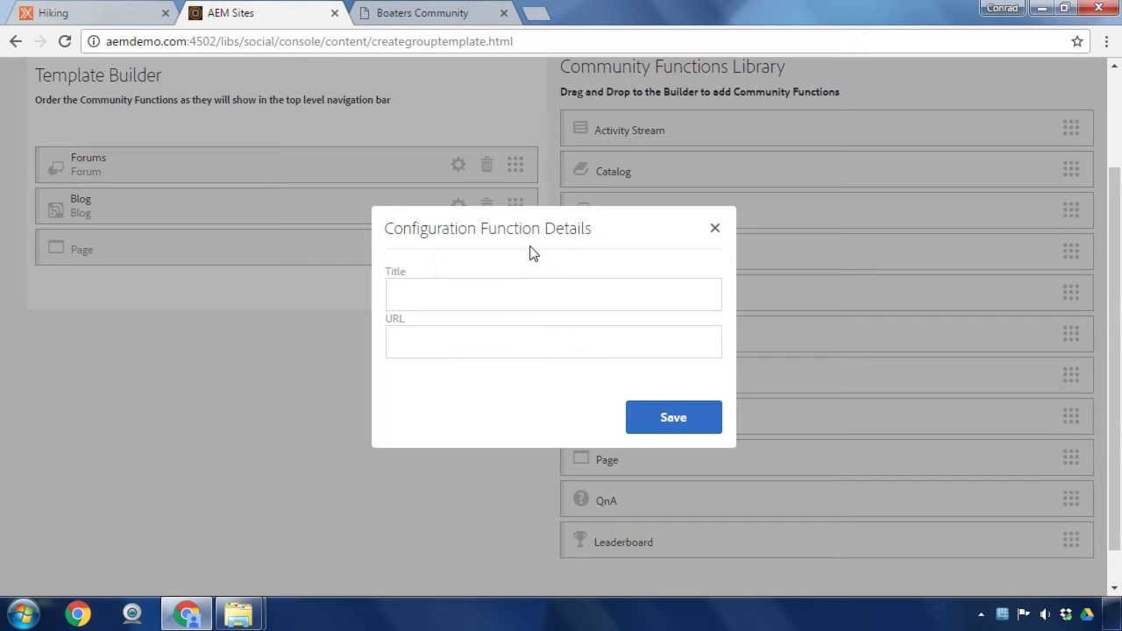
click(511, 295)
key(Tab)
text(g)
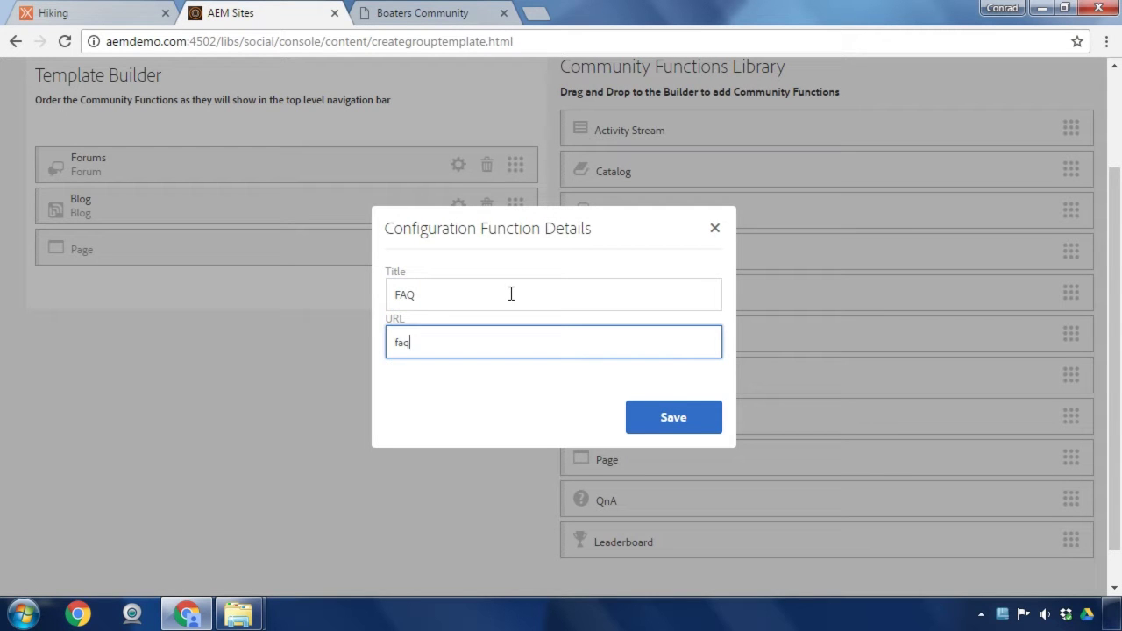
click(673, 418)
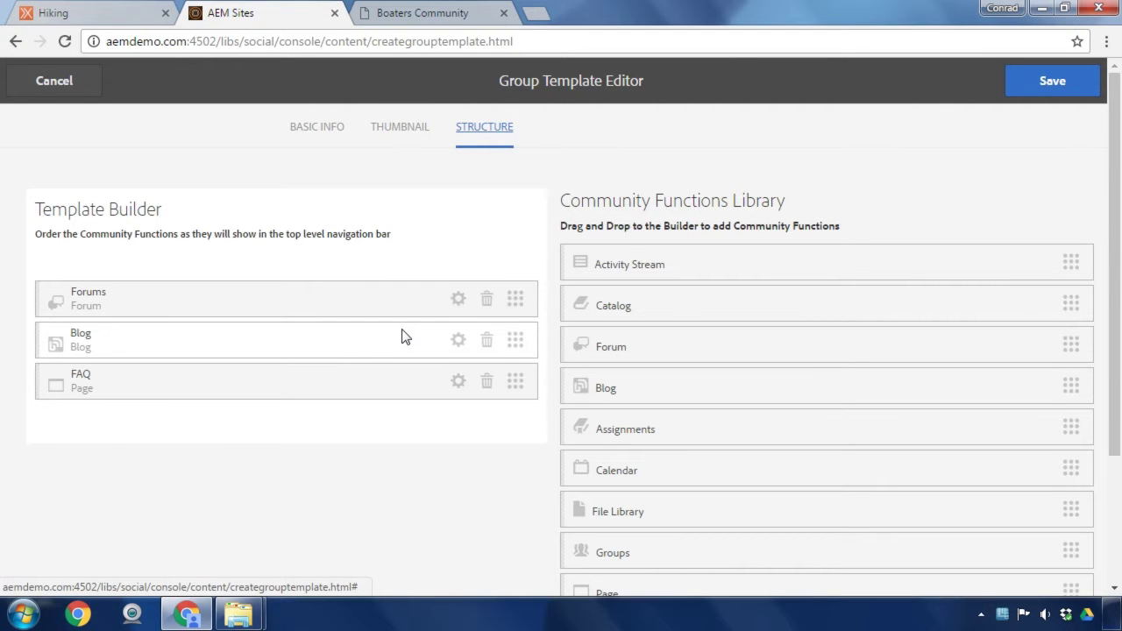
click(1040, 79)
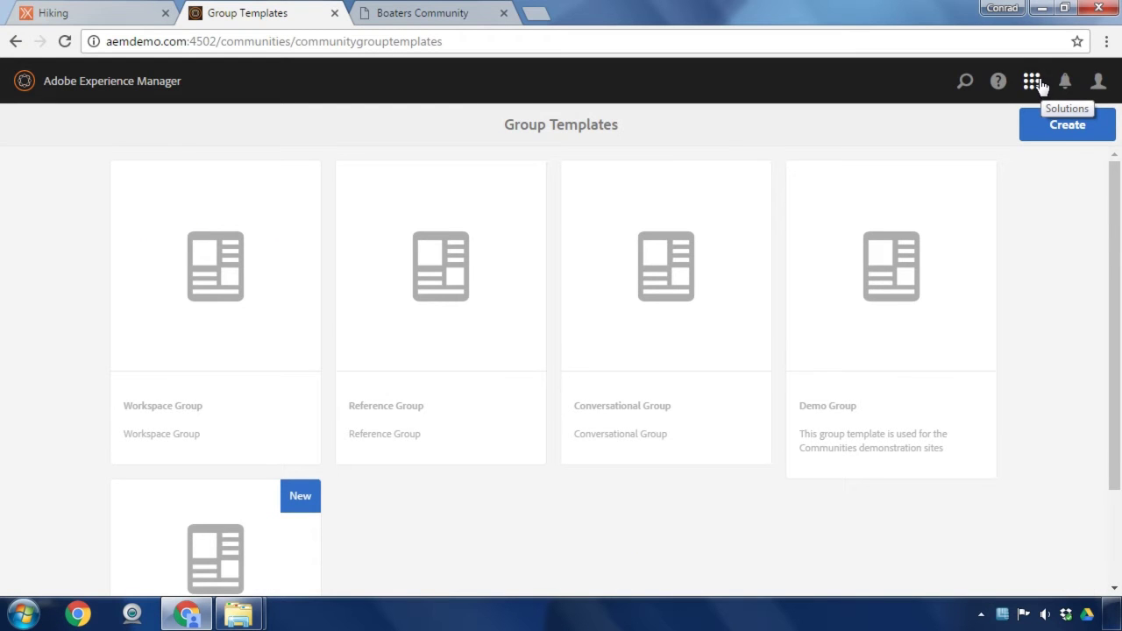
Step: Return to the Boaters Community site's structure in the Communities sites and reopen the Groups function's configuration
click(70, 86)
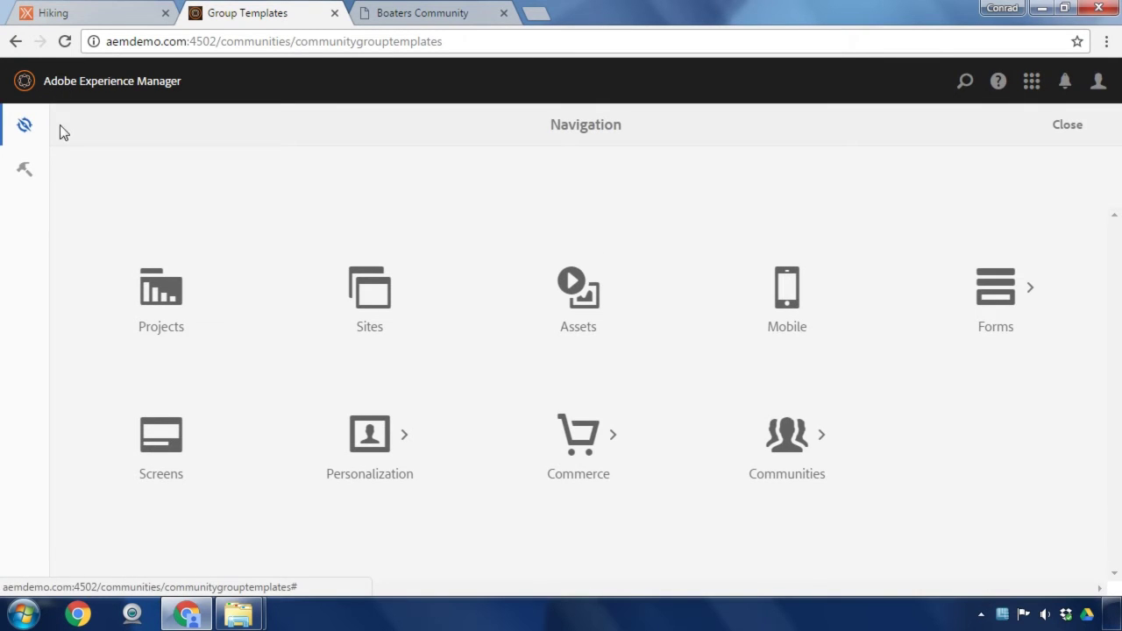
click(770, 425)
click(187, 277)
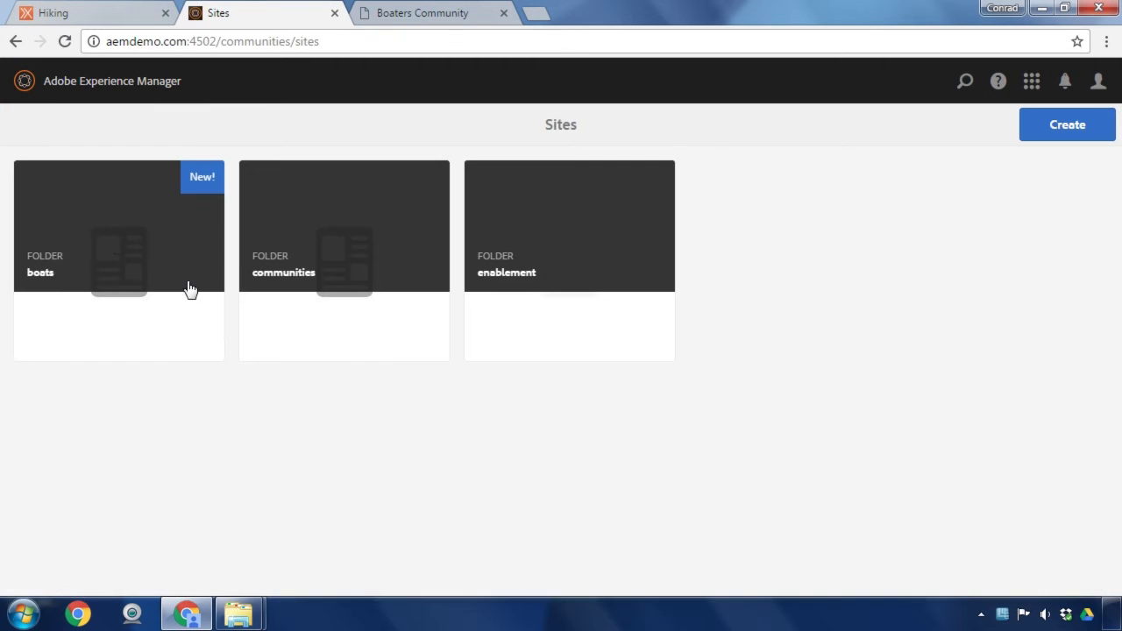
click(114, 242)
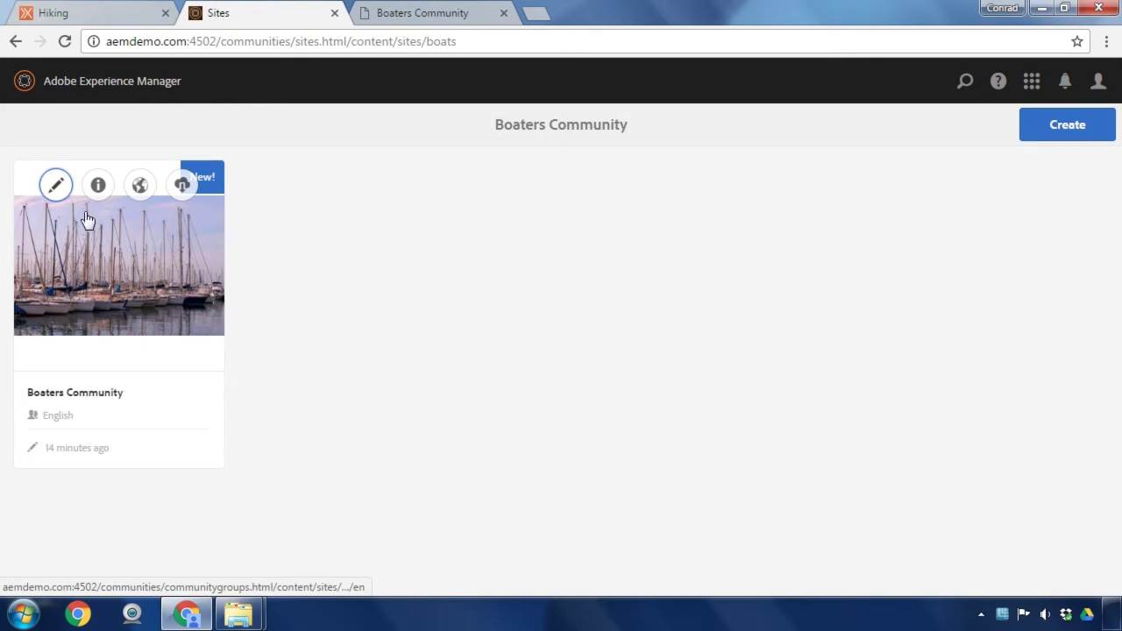
click(89, 191)
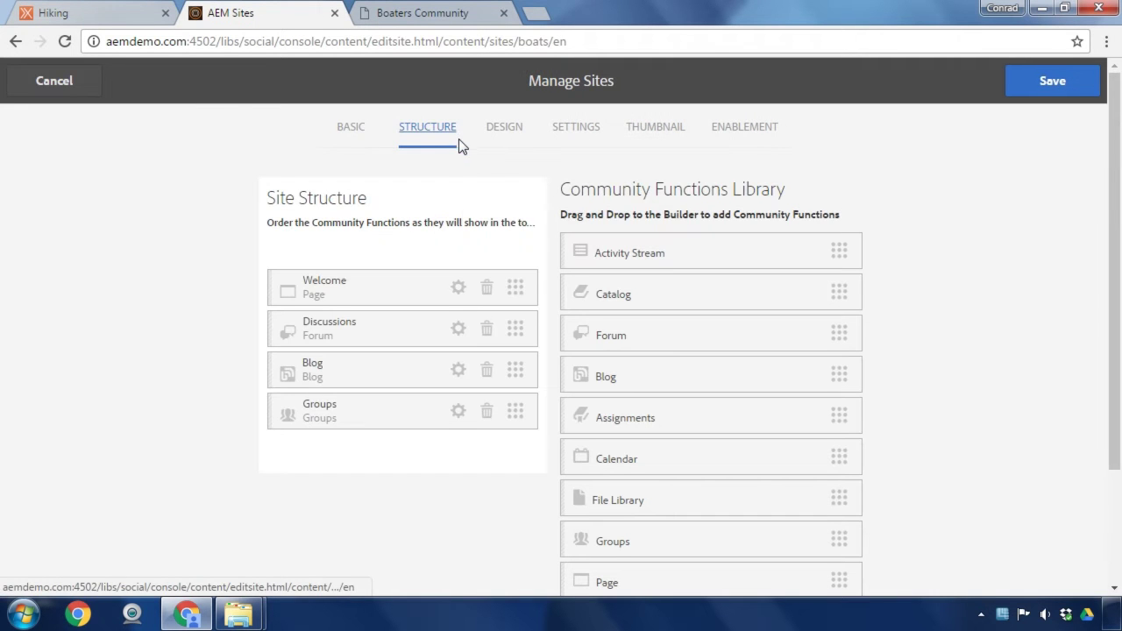
click(457, 411)
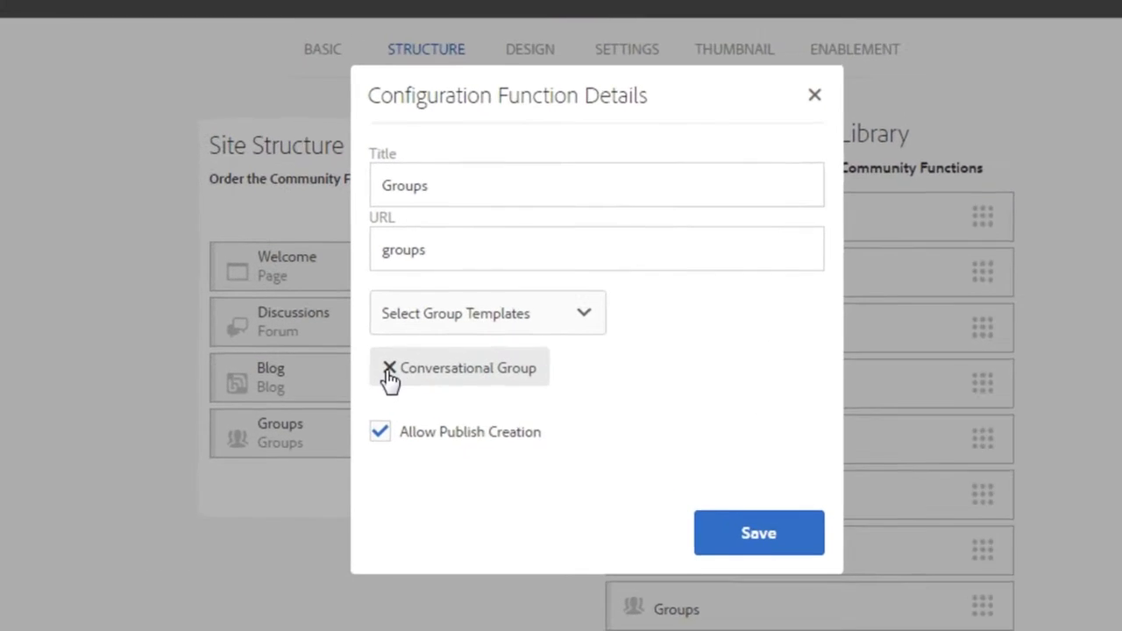
Step: Replace the Conversational Group template with Boating Group Template in the Groups function and save its configuration
click(388, 369)
click(565, 317)
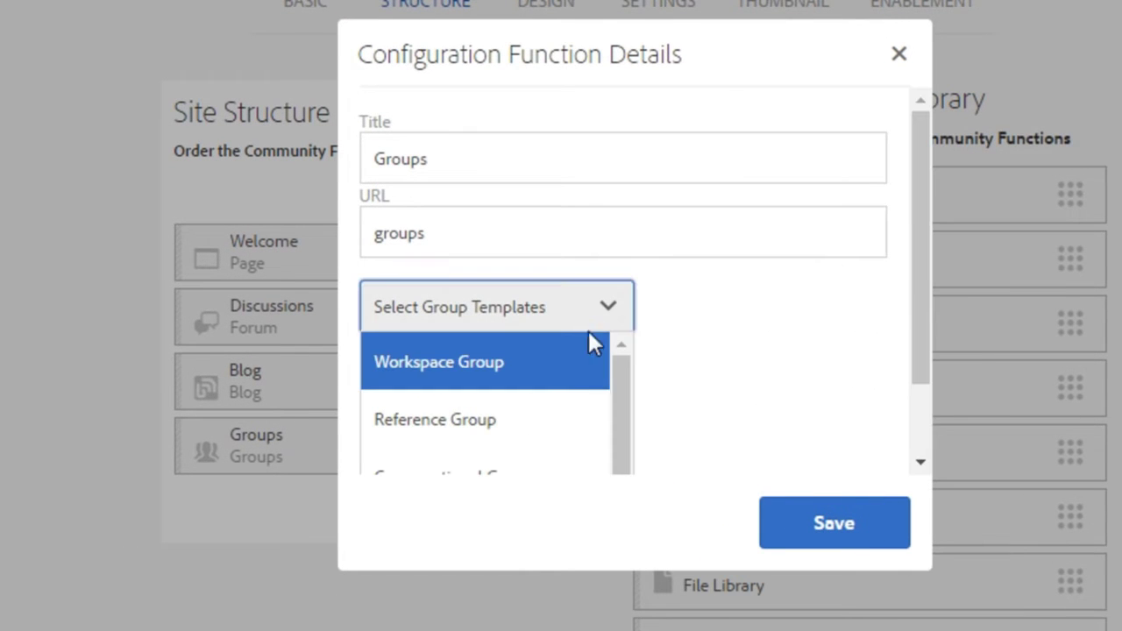
mouse_move(618, 379)
mouse_down()
mouse_move(641, 450)
mouse_move(620, 386)
mouse_move(612, 411)
mouse_move(624, 386)
mouse_up()
scroll(733, 371, down, 5)
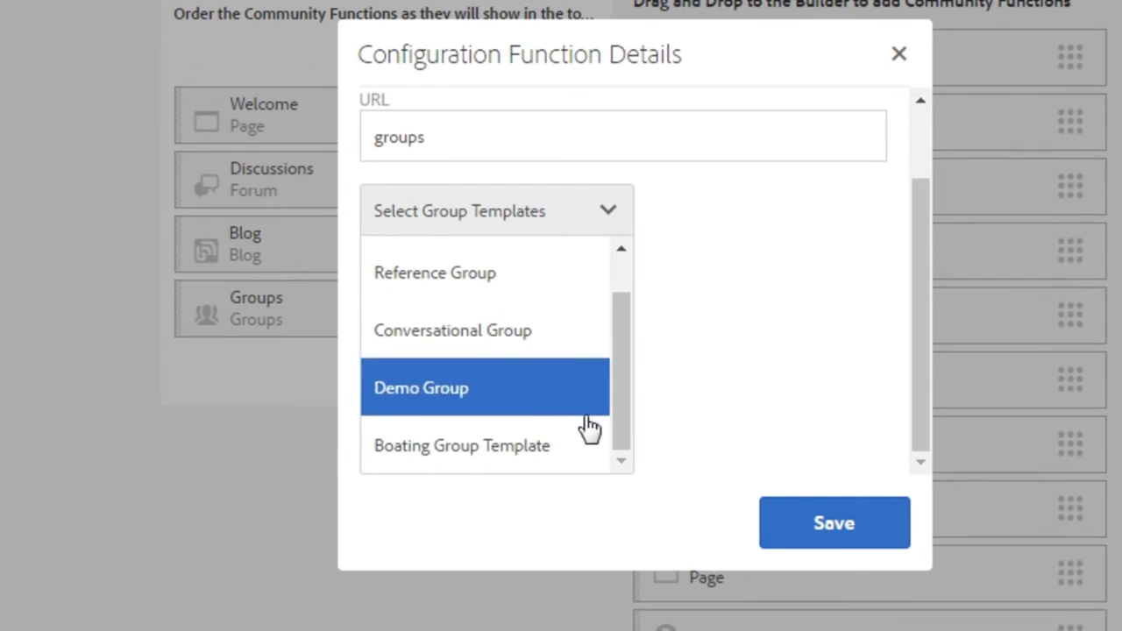
click(559, 452)
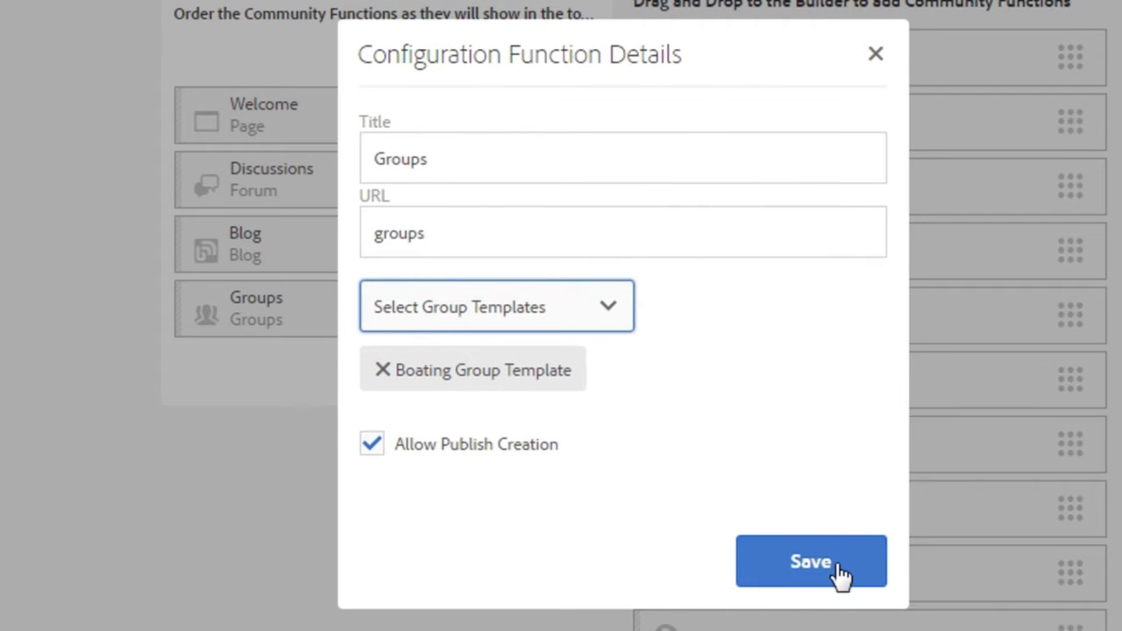
click(838, 568)
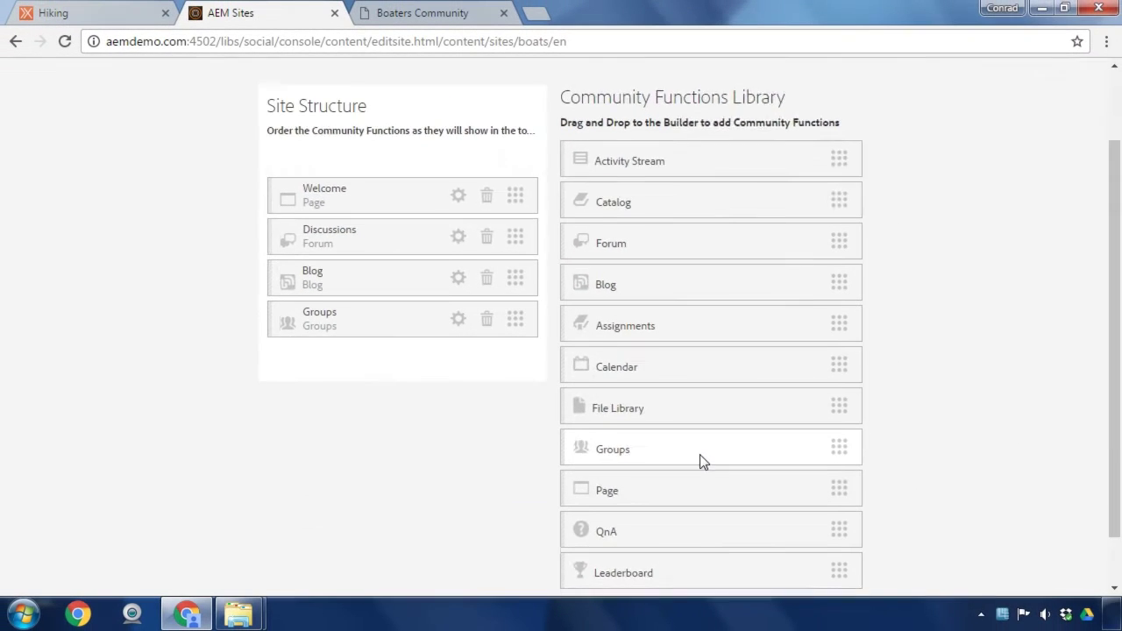
Step: Save the site structure changes and publish the Boaters Community site from the boats folder
scroll(701, 462, up, 3)
click(1043, 85)
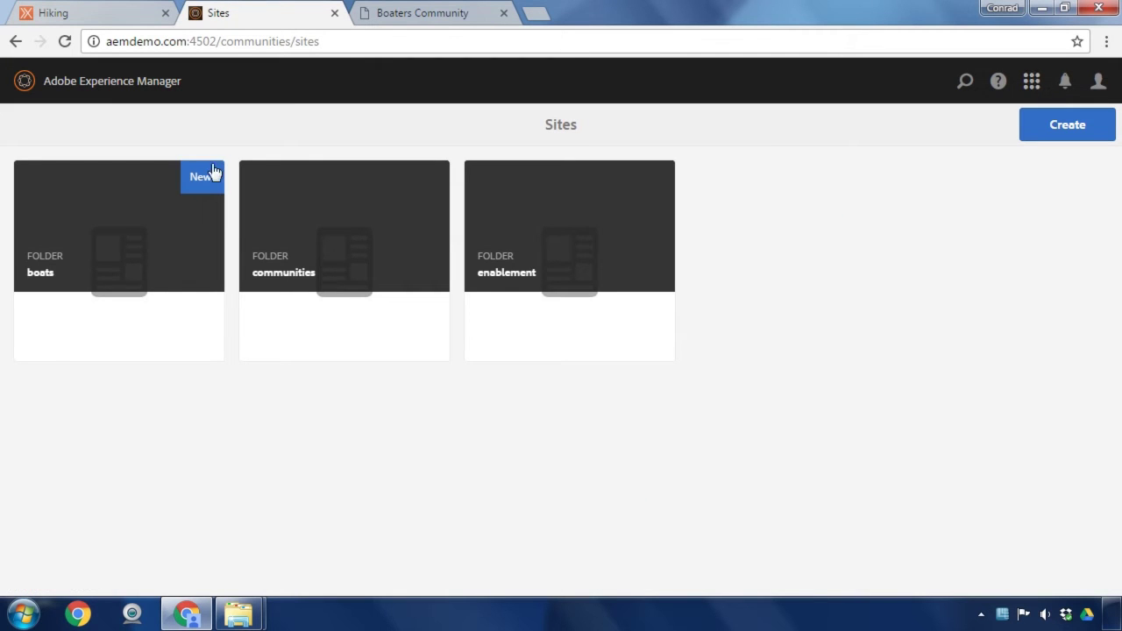
click(110, 244)
click(149, 190)
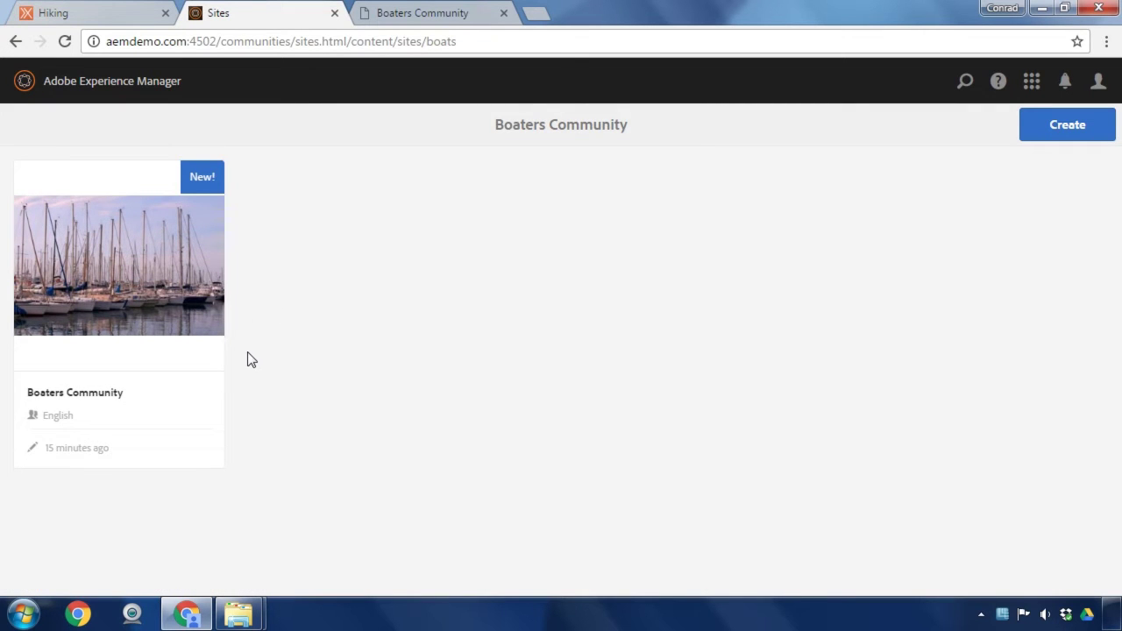
Step: Start a new community group in the Boaters Community's Groups collection with the title "Rowers" and the name "rowers"
click(177, 305)
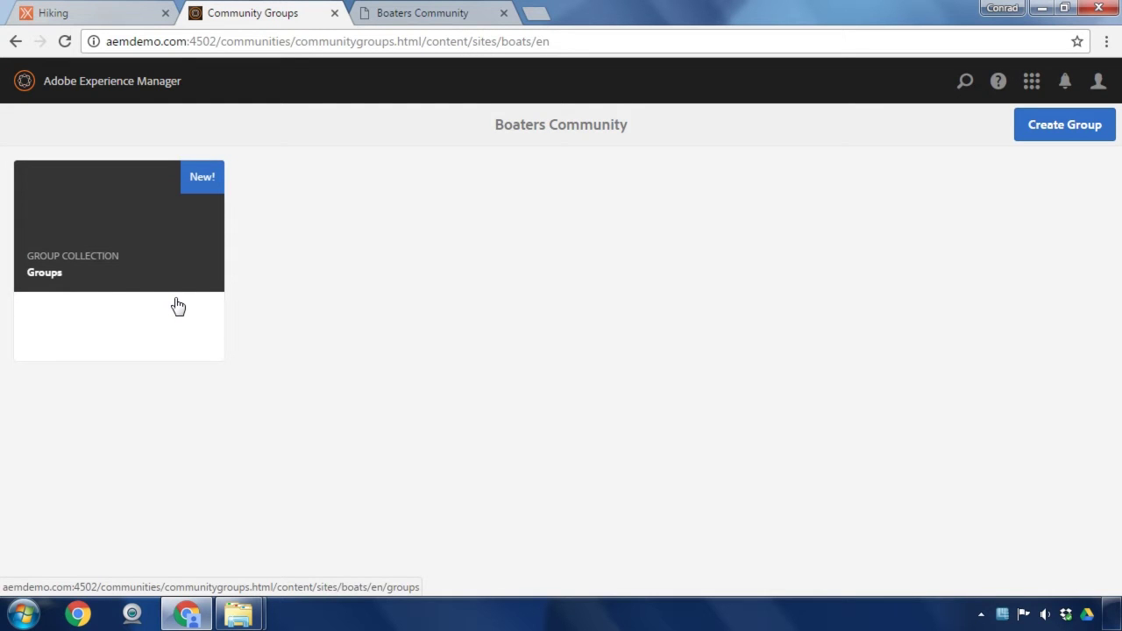
click(114, 284)
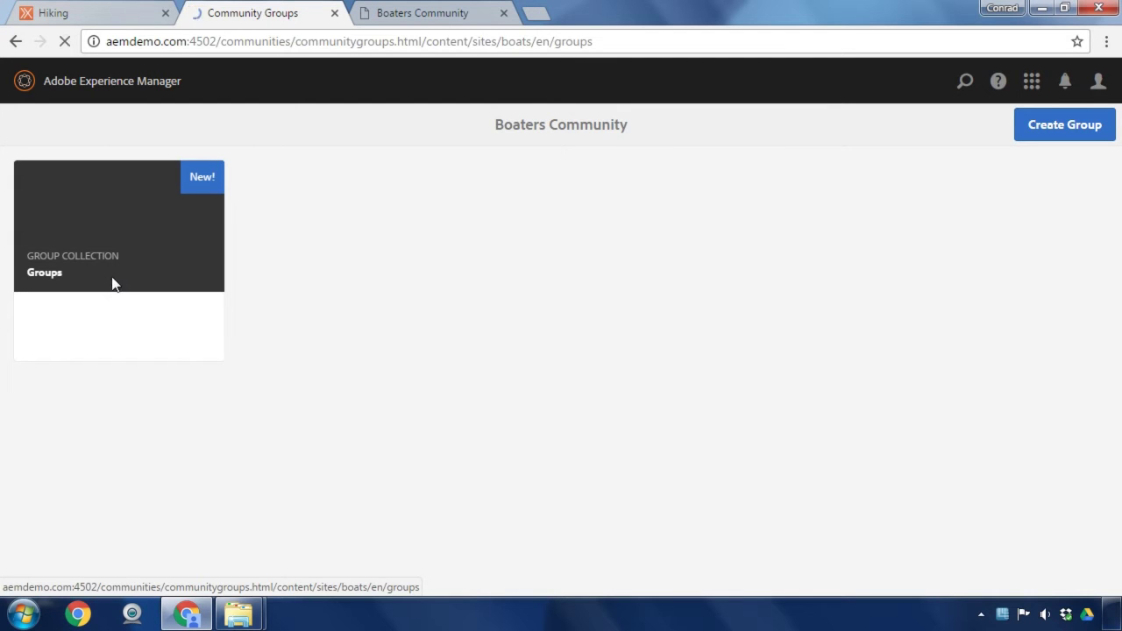
click(1050, 133)
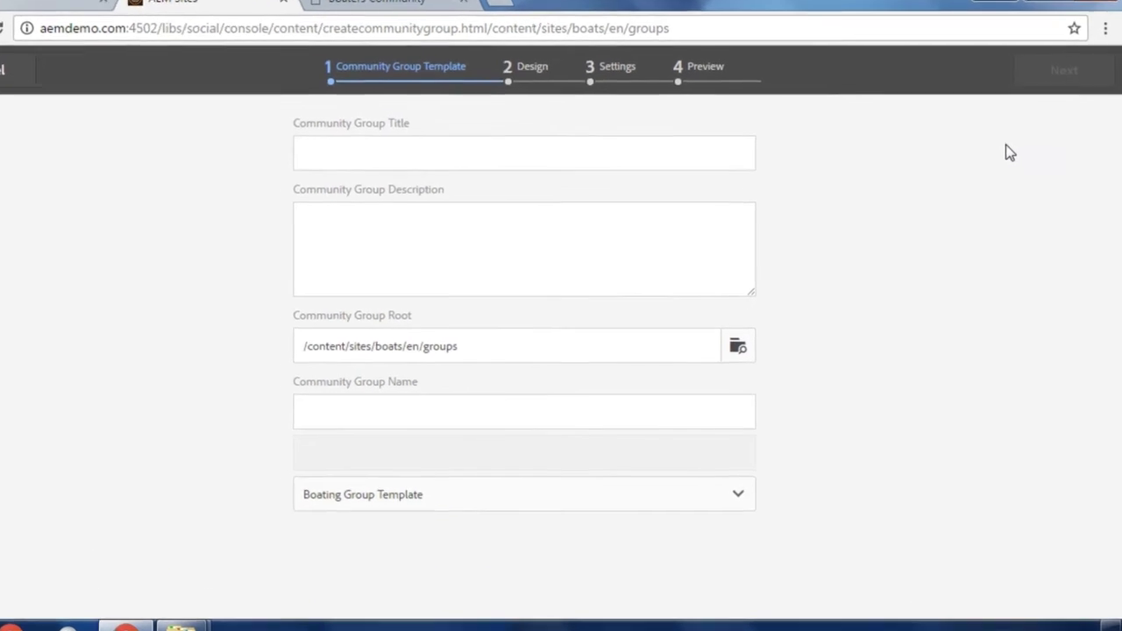
click(701, 156)
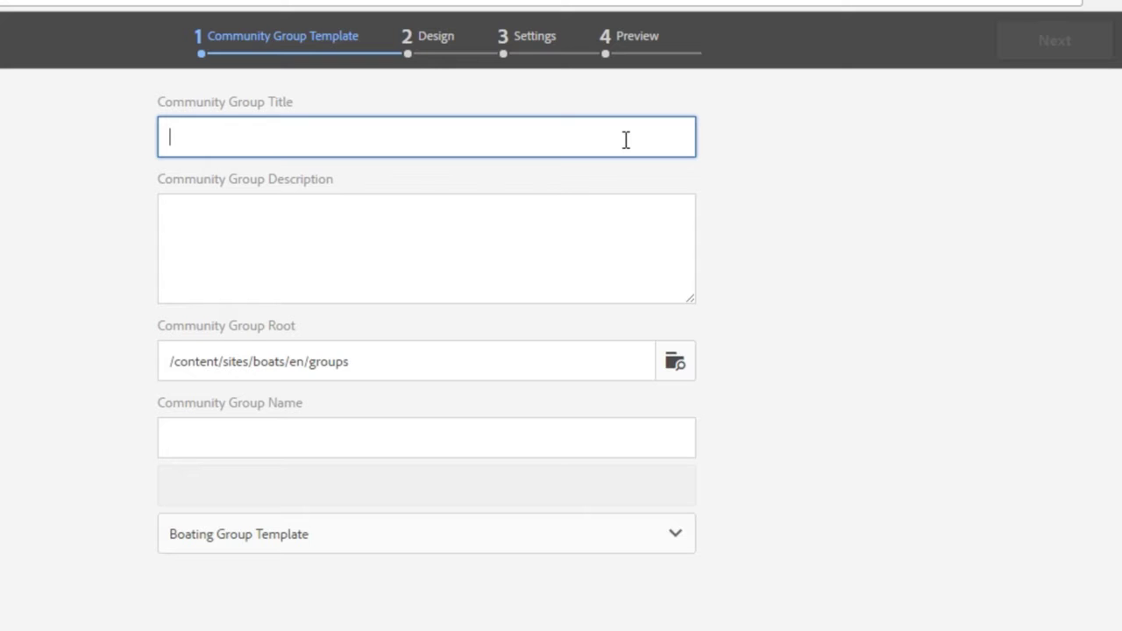
text(Rowers)
key(Tab)
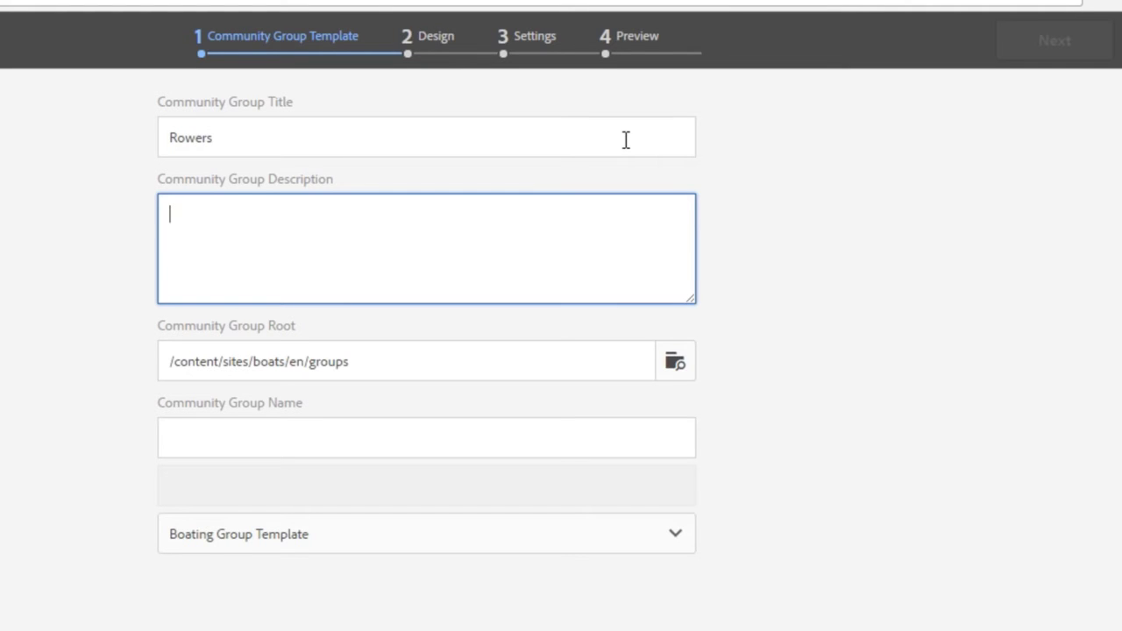
key(Tab)
key(Tab)
key(Tab)
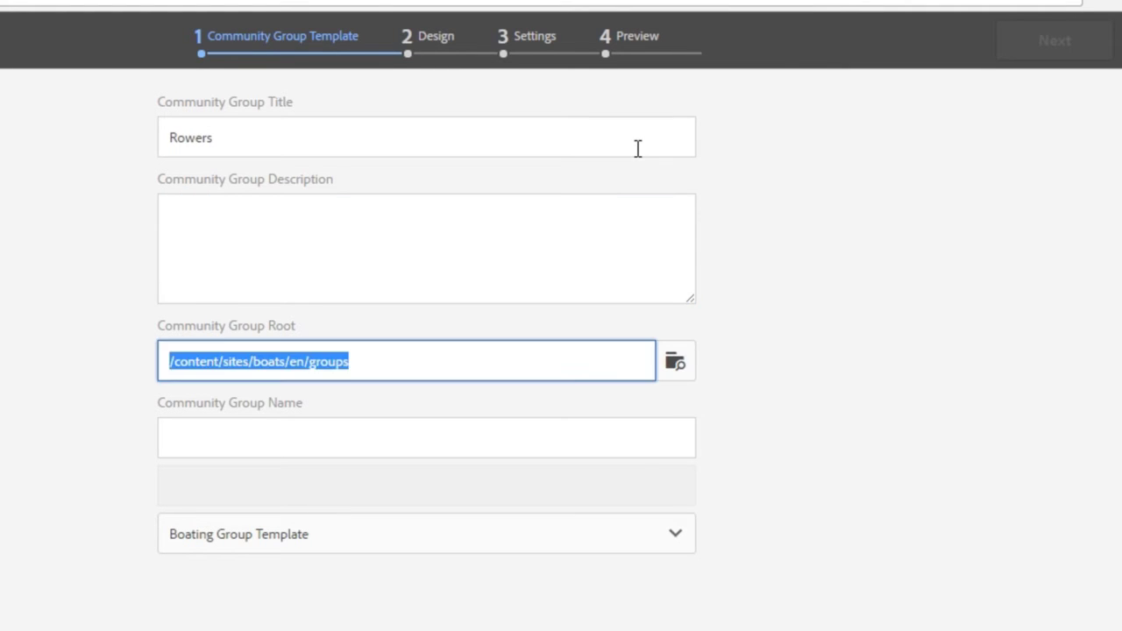
text(ro)
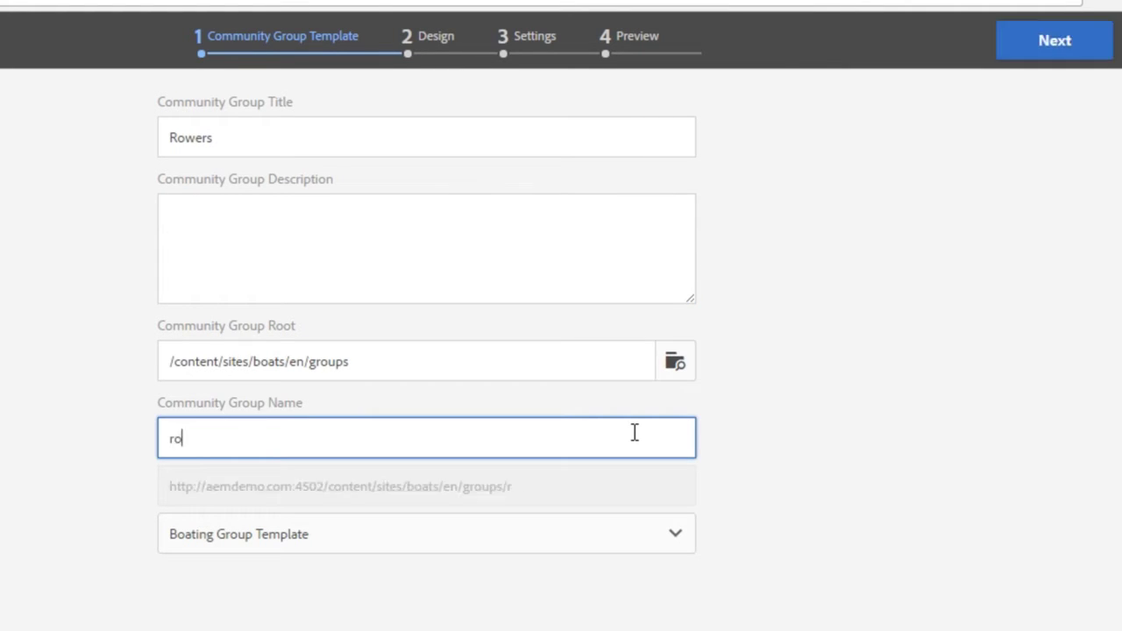
text(wers)
Step: Select Boating Group Template as the new group's template and continue to the design stage
click(620, 534)
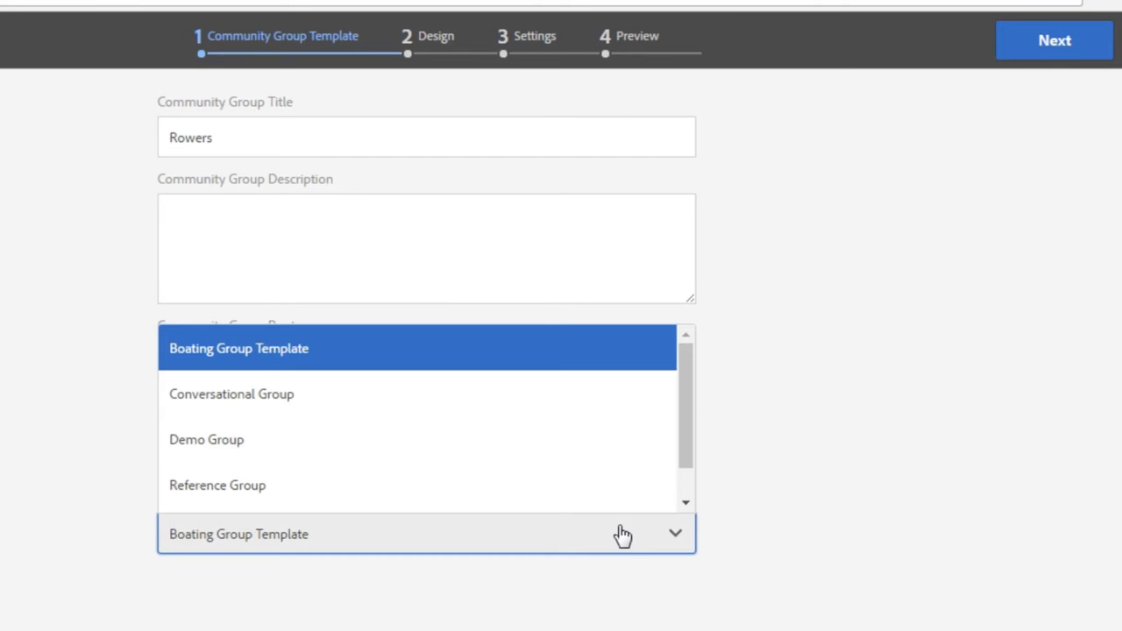
drag(688, 435, 687, 480)
drag(682, 421, 685, 389)
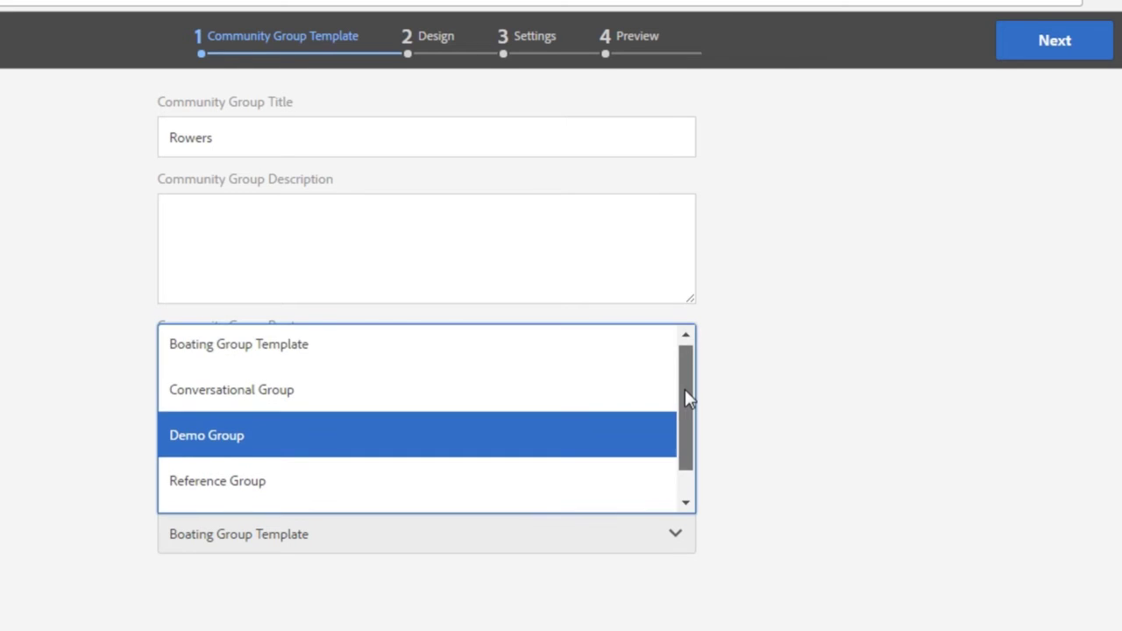
click(350, 353)
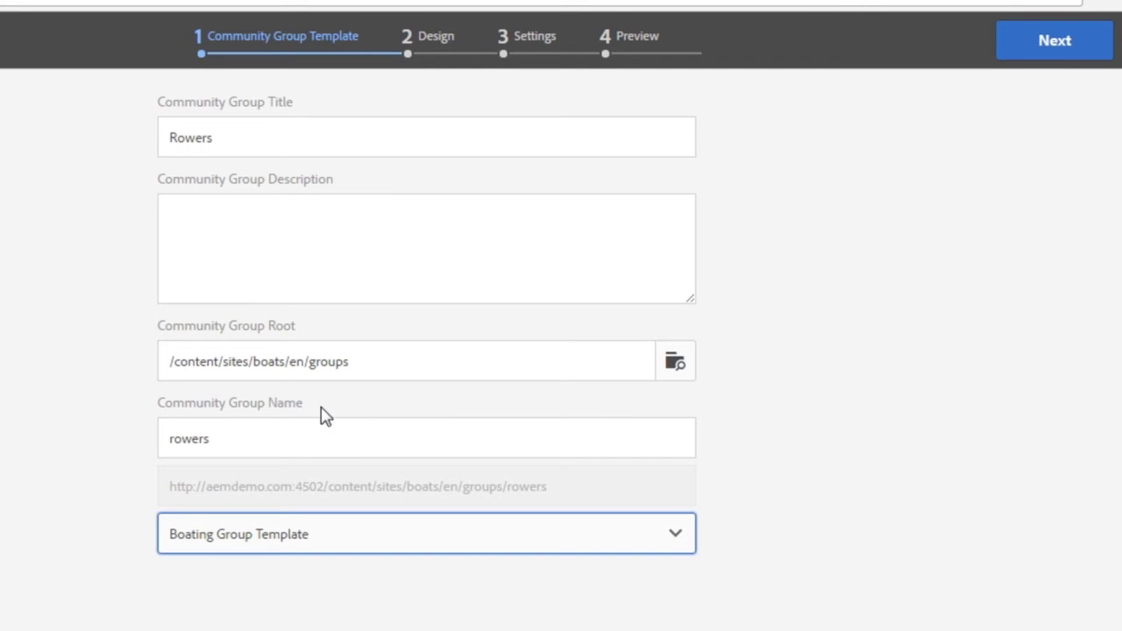
click(1057, 54)
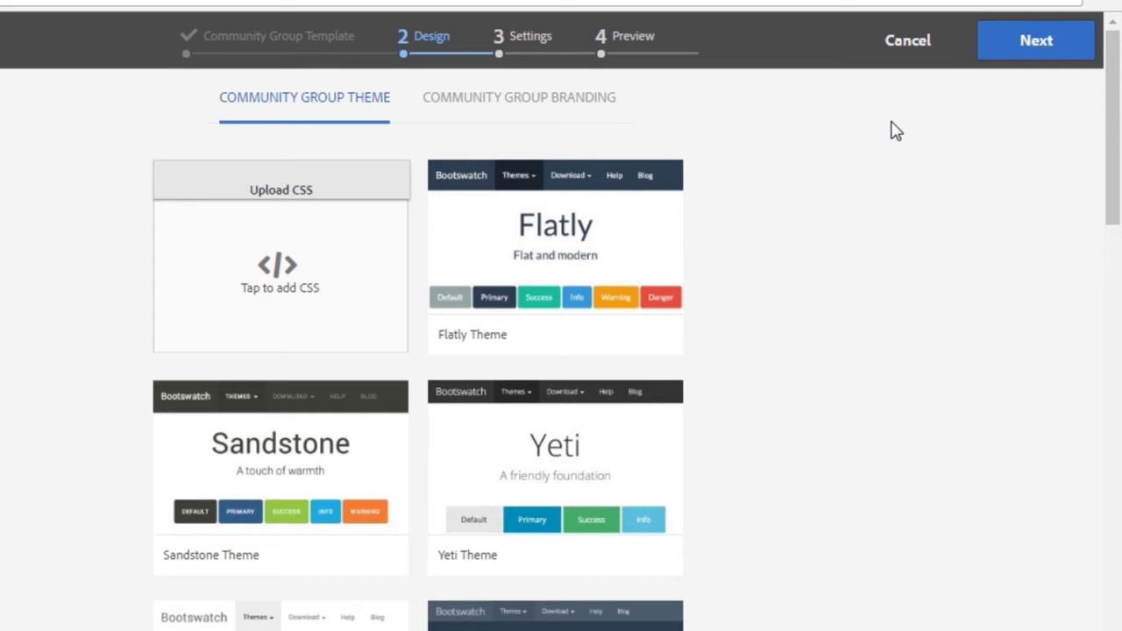
Step: Review the group's theme and branding options, keep the defaults and continue to the settings stage
scroll(624, 364, down, 1)
scroll(626, 358, up, 1)
click(575, 124)
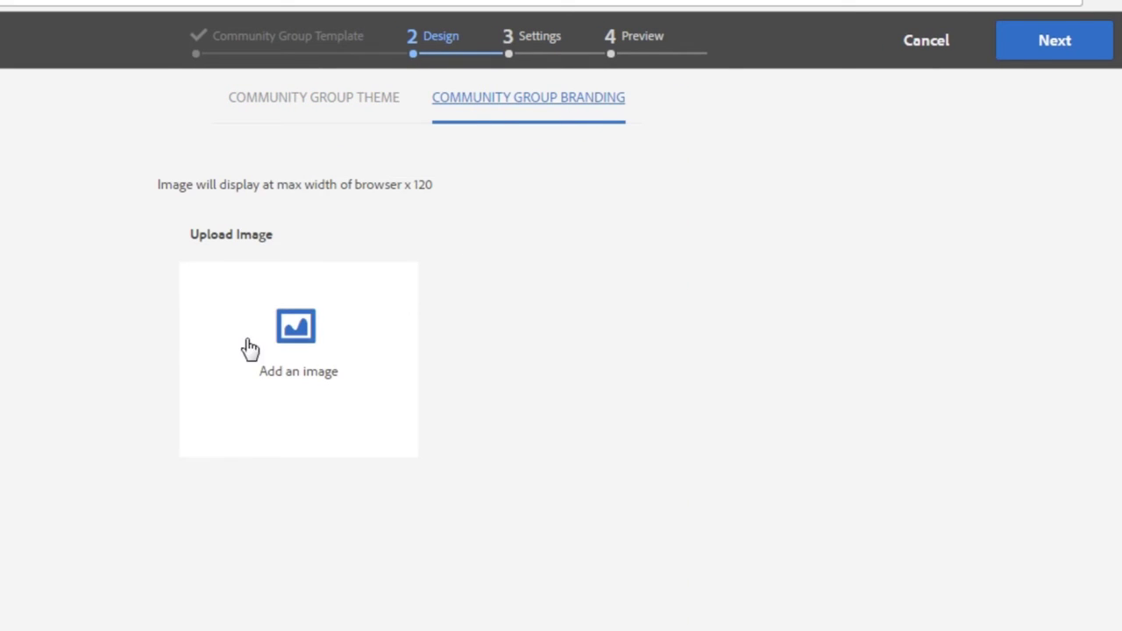
click(318, 103)
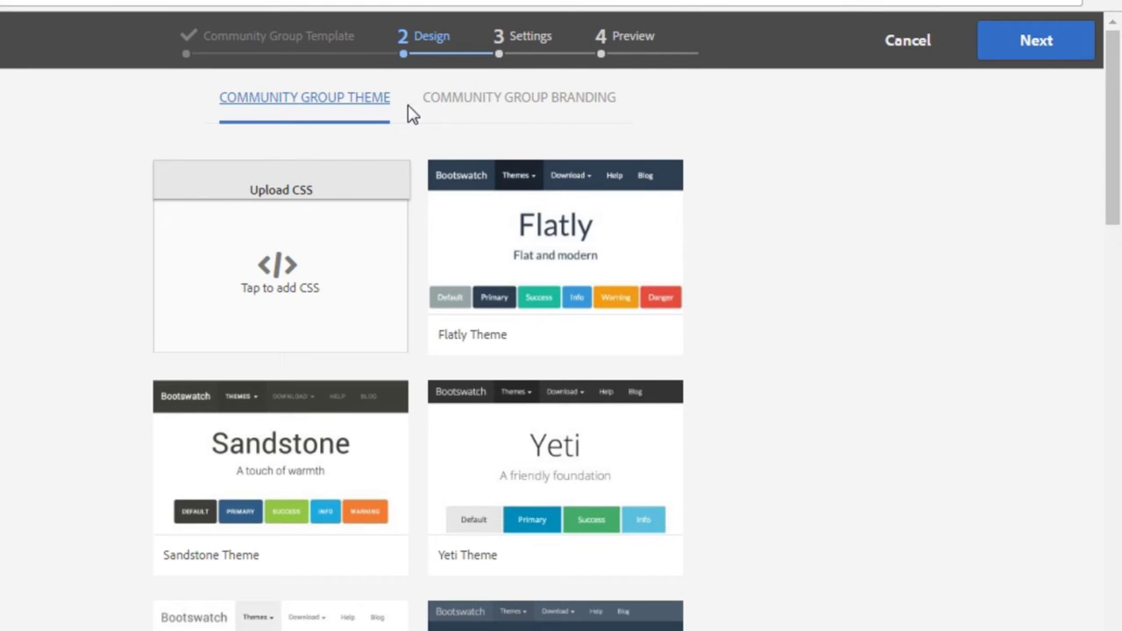
click(1021, 55)
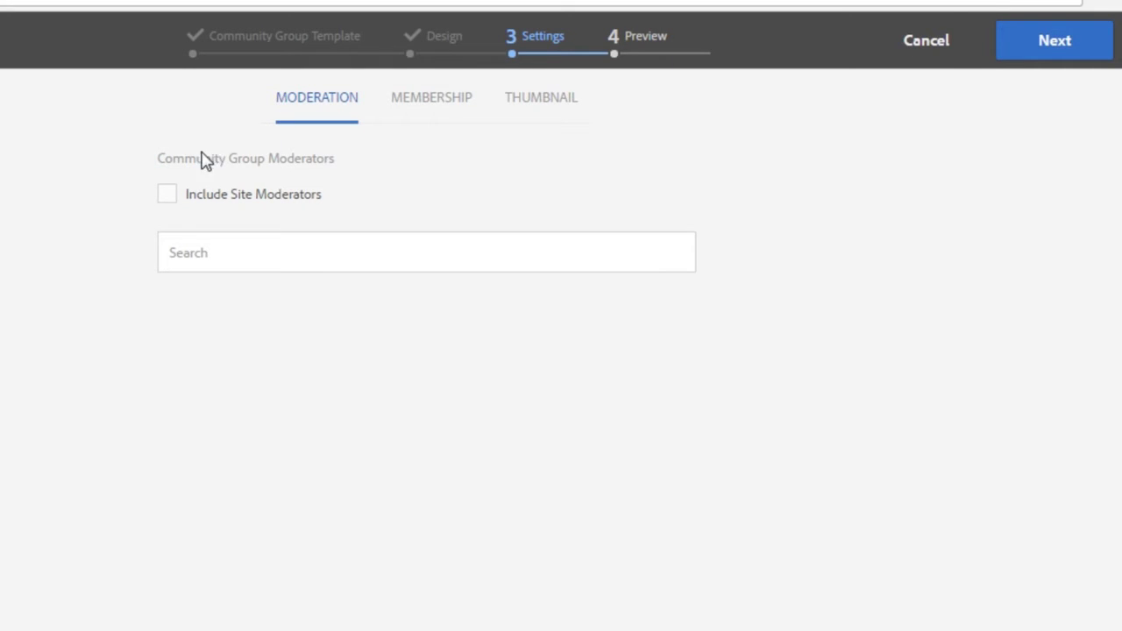
Step: Include the site moderators as group moderators and set the group's membership to Required Membership
click(170, 195)
click(443, 100)
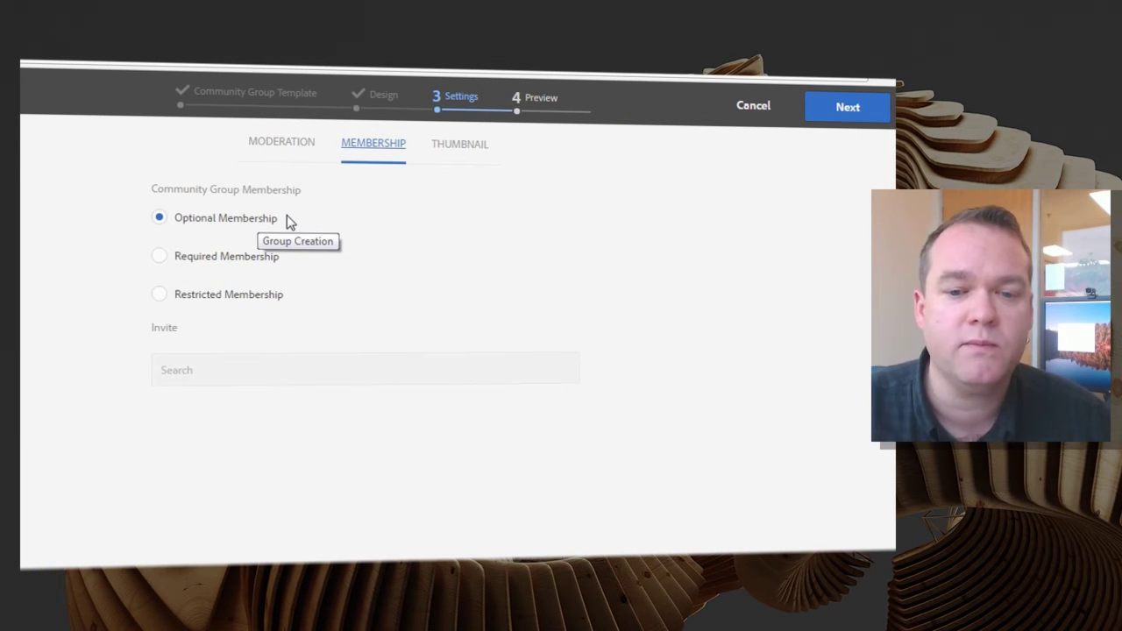
click(226, 257)
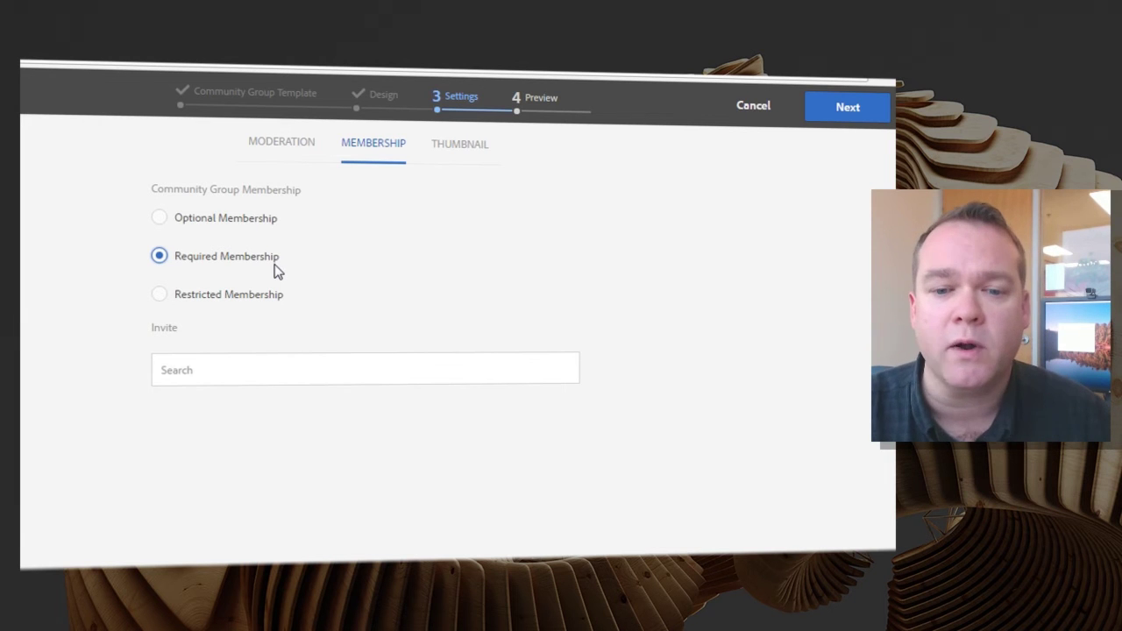
click(250, 296)
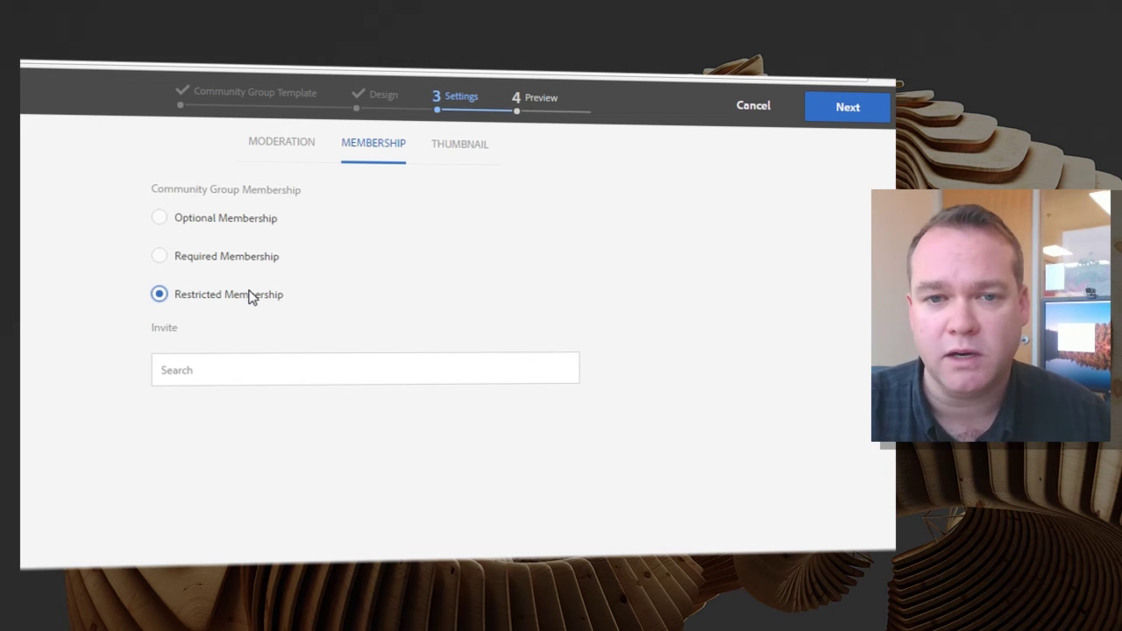
click(233, 257)
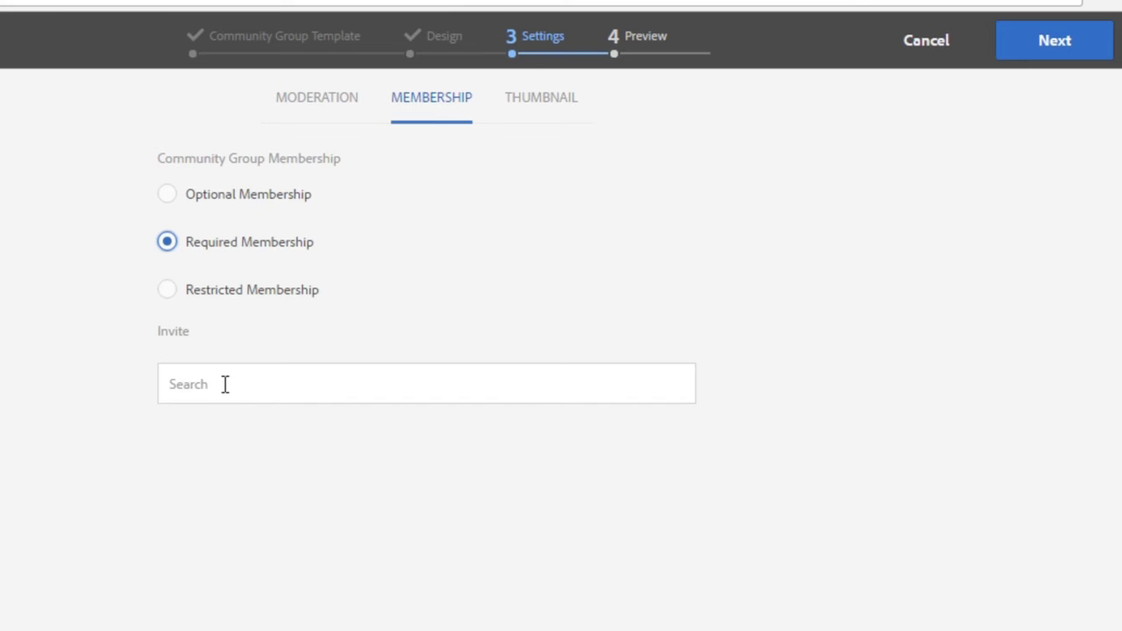
click(177, 385)
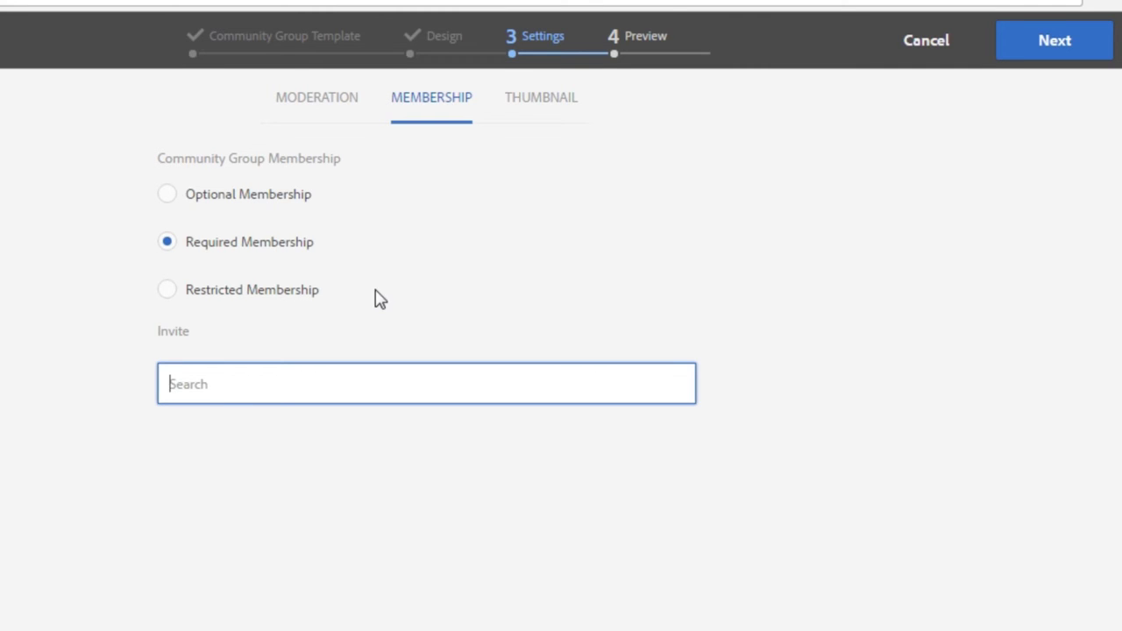
Step: Upload Rower-sm.jpg from the Boating folder as the group's thumbnail and finish creating the group
click(526, 116)
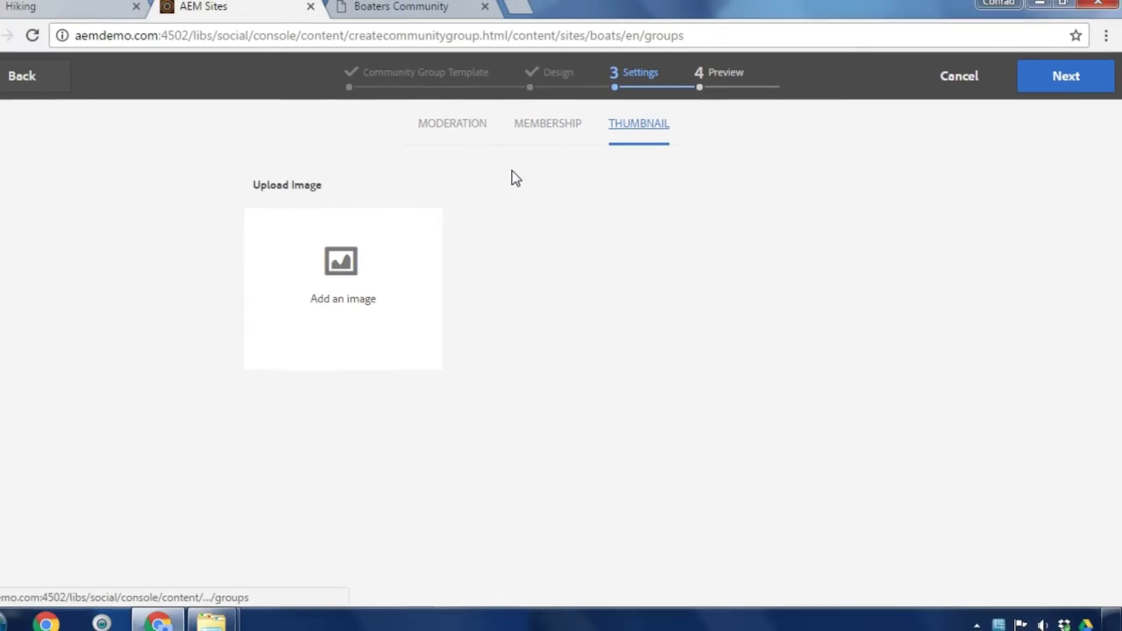
click(388, 269)
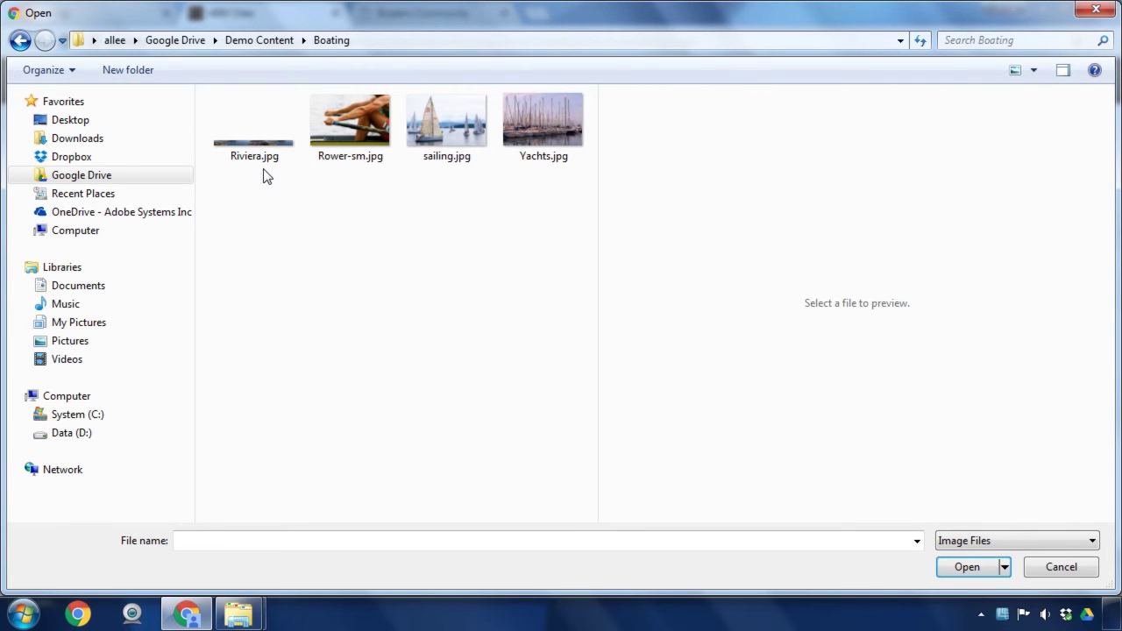
click(378, 121)
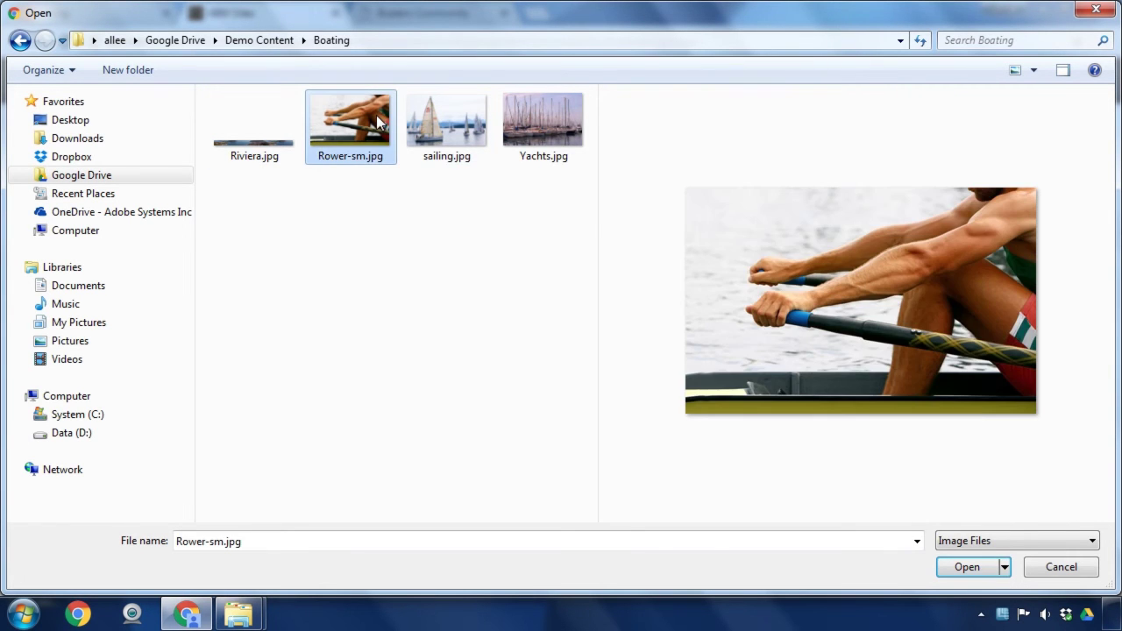
click(968, 567)
click(1045, 81)
click(1041, 82)
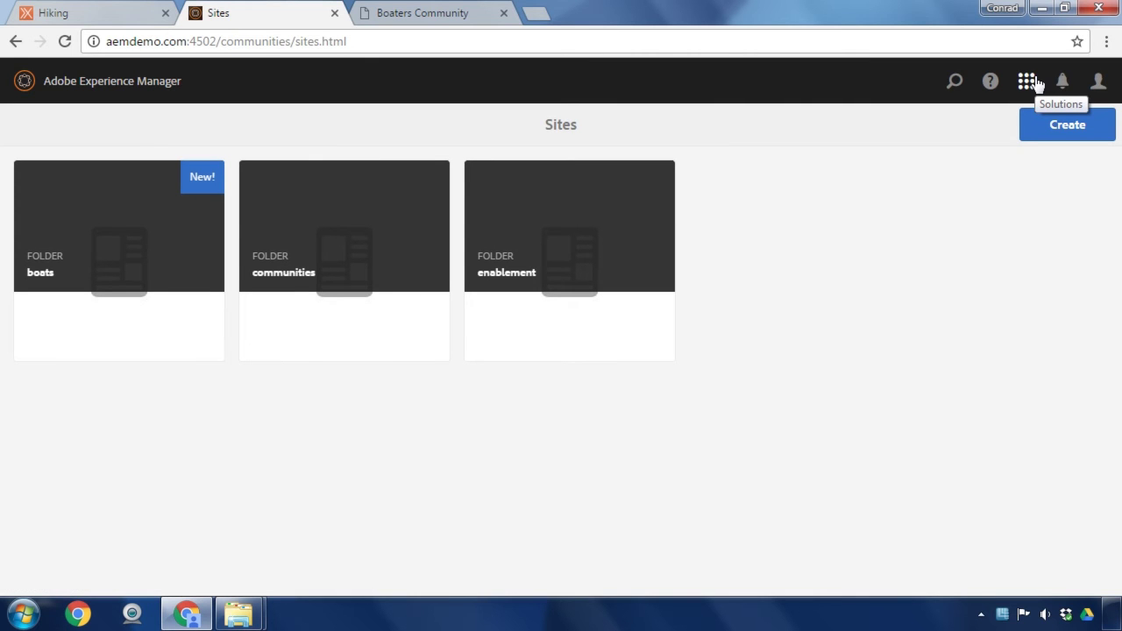
Step: Publish the Boaters Community site from the boats folder again and reload the published site
click(108, 254)
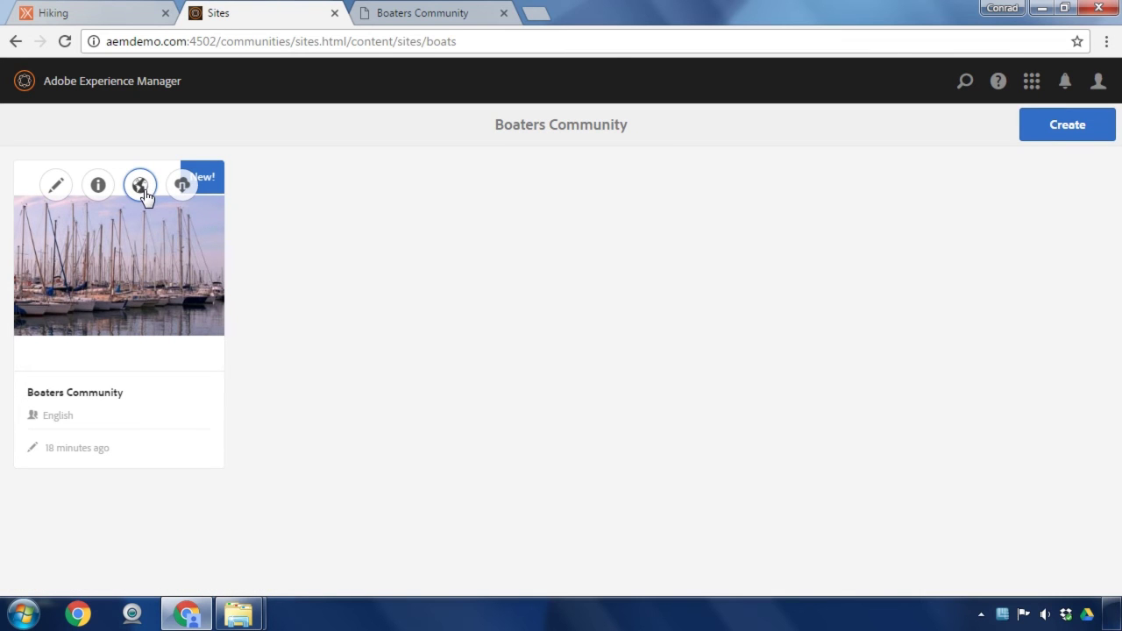
click(144, 191)
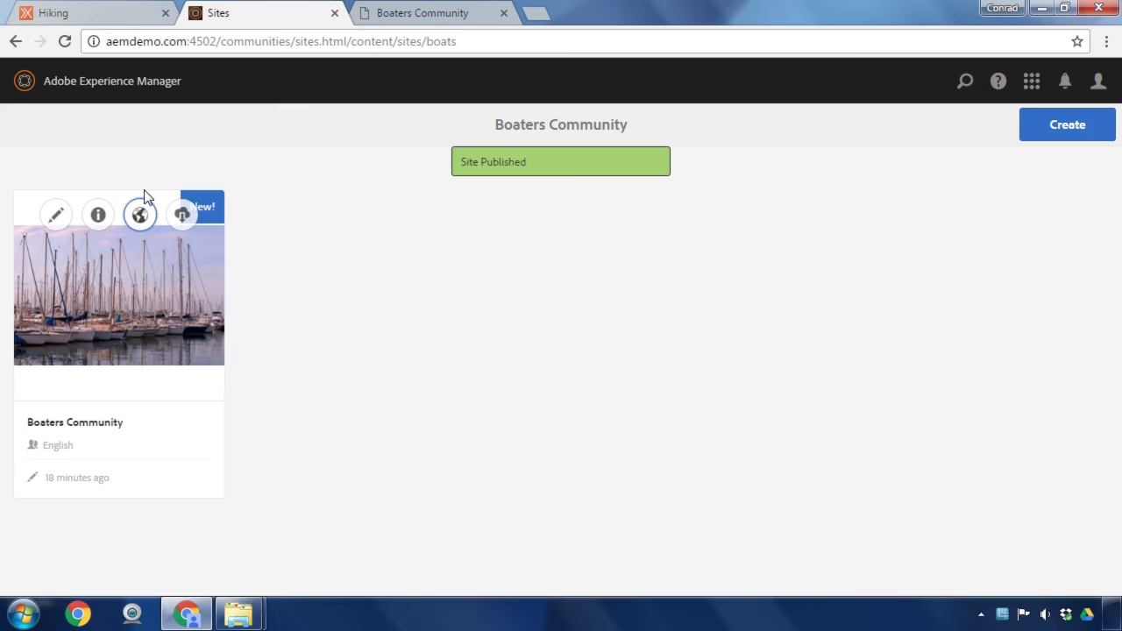
click(364, 12)
click(64, 41)
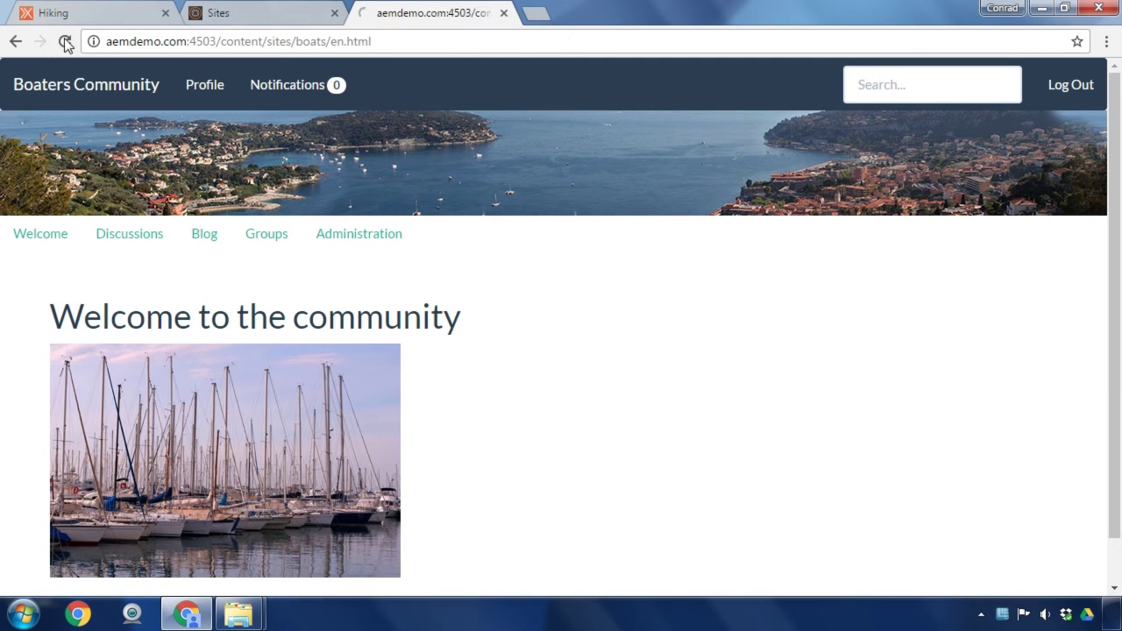
Step: Open the Rowers group from the published site's Groups page to examine its functions
click(263, 234)
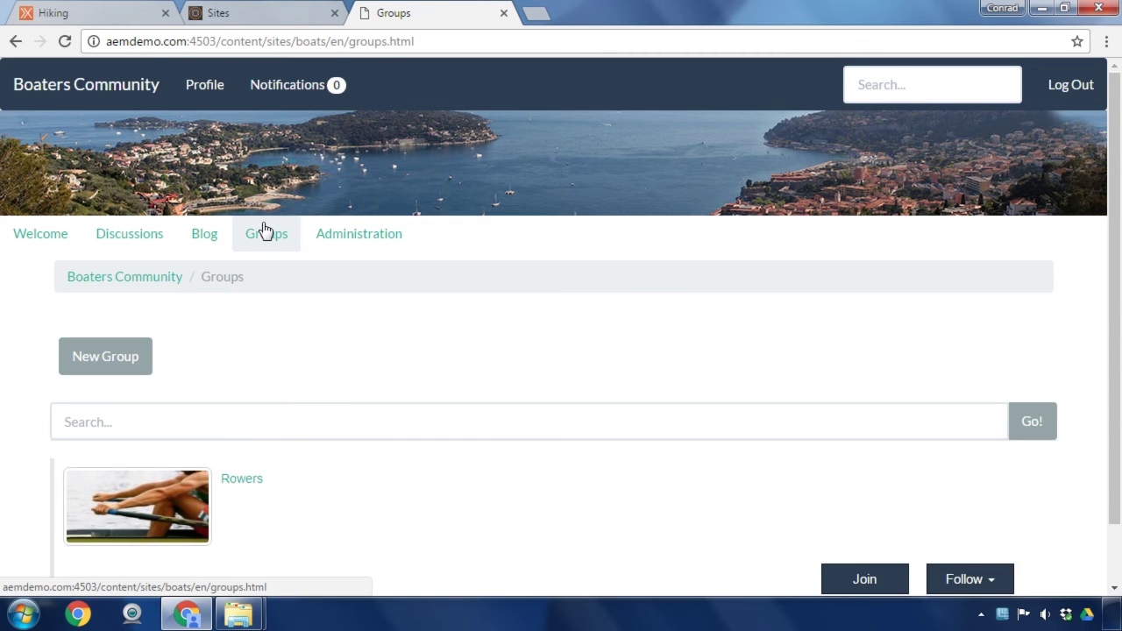
scroll(259, 225, down, 1)
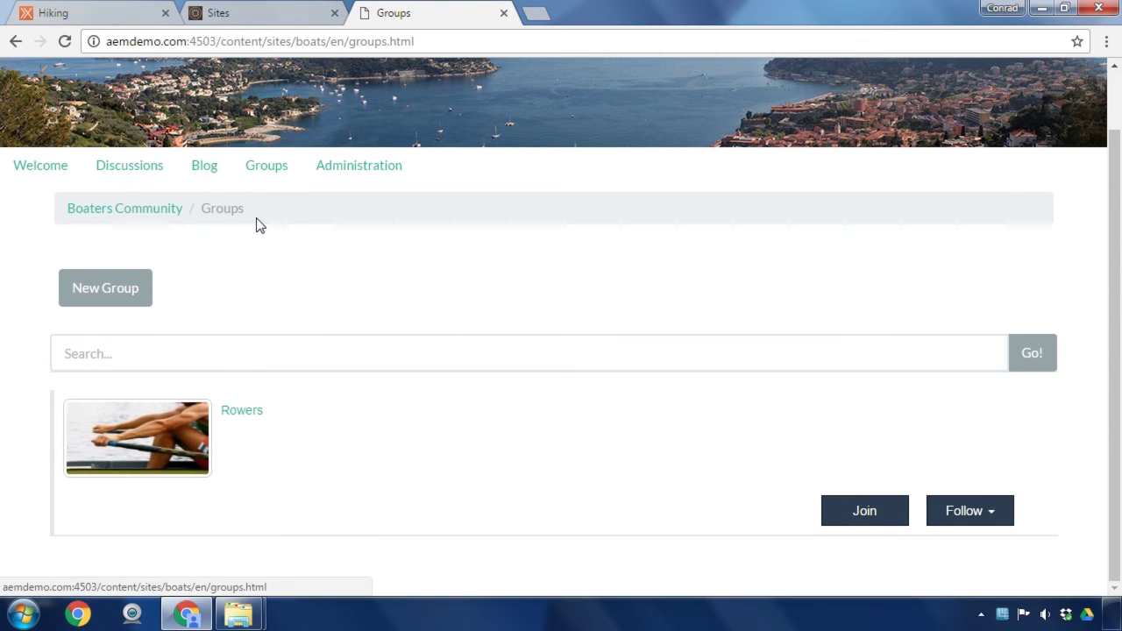
click(238, 414)
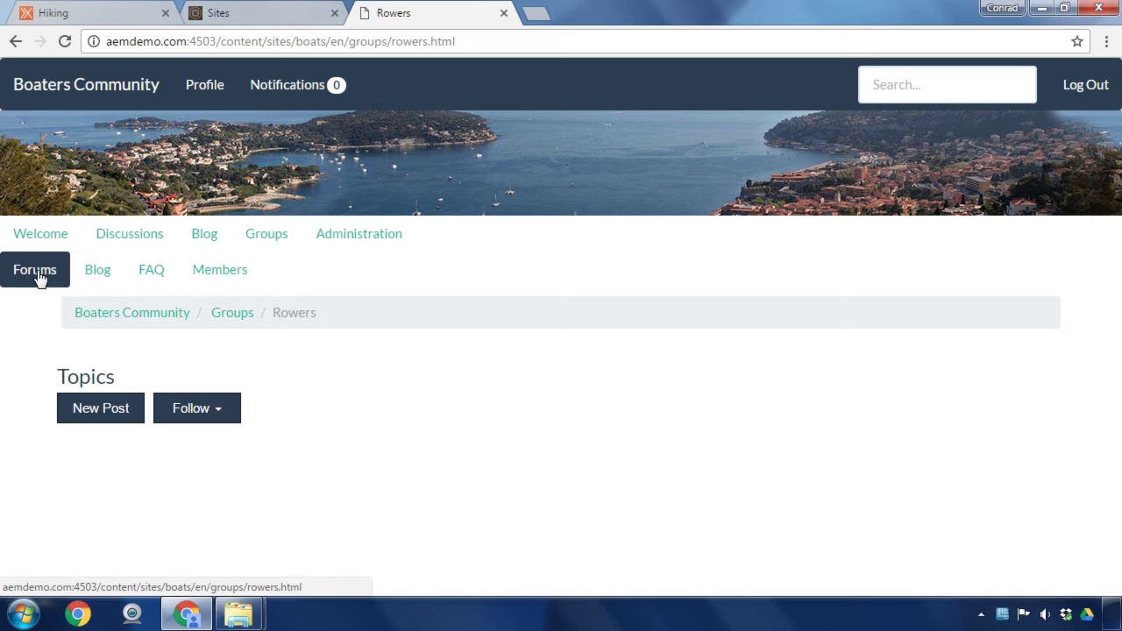
Step: Check the Members page of the Rowers group and return to the site's Groups page
click(209, 271)
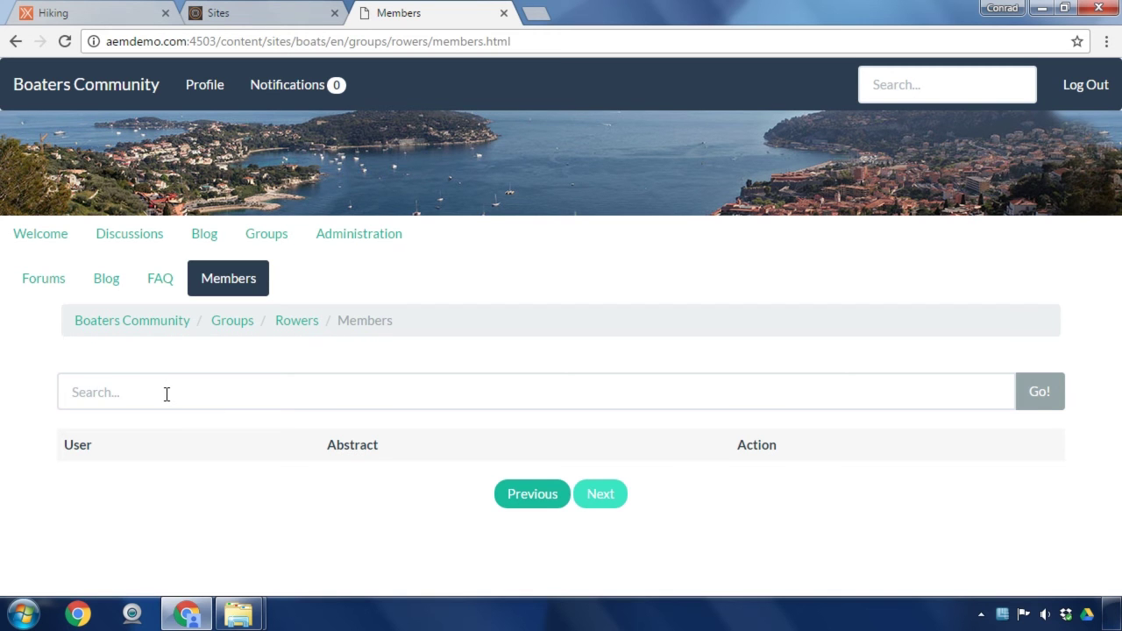
click(277, 236)
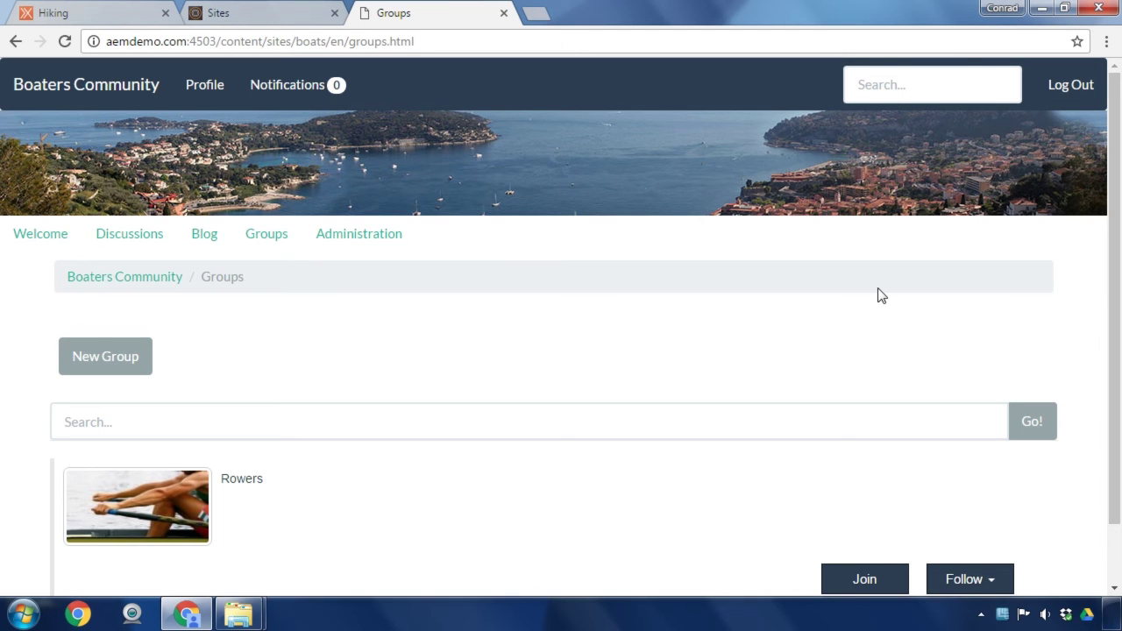
scroll(821, 350, down, 1)
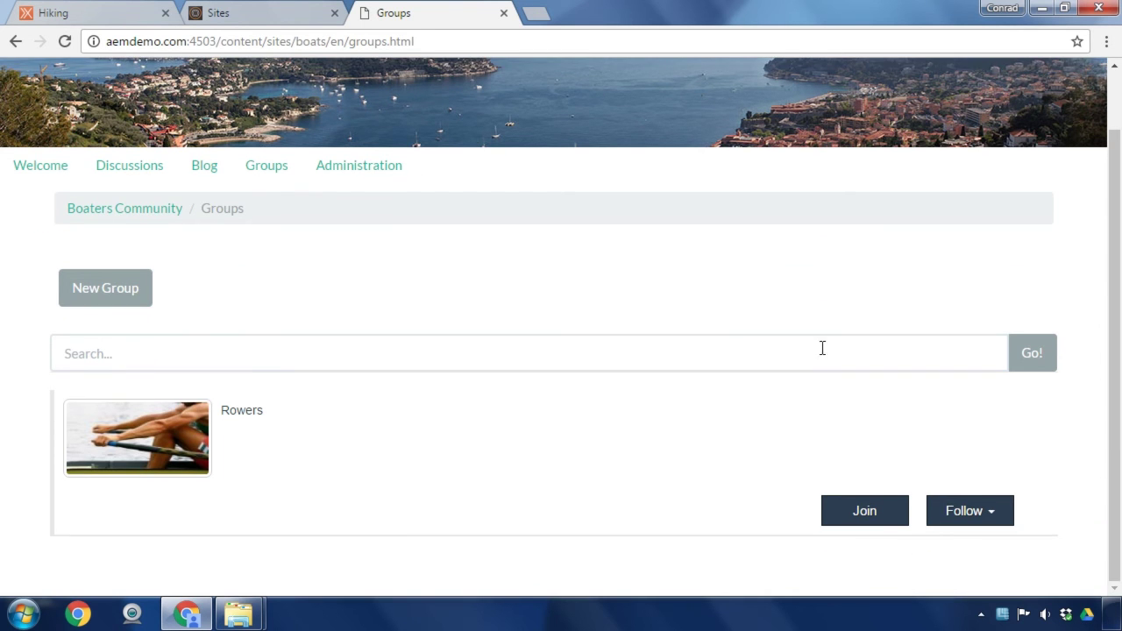
Step: Start a new group on the published site's Groups page and name it Sailors
click(124, 296)
click(422, 221)
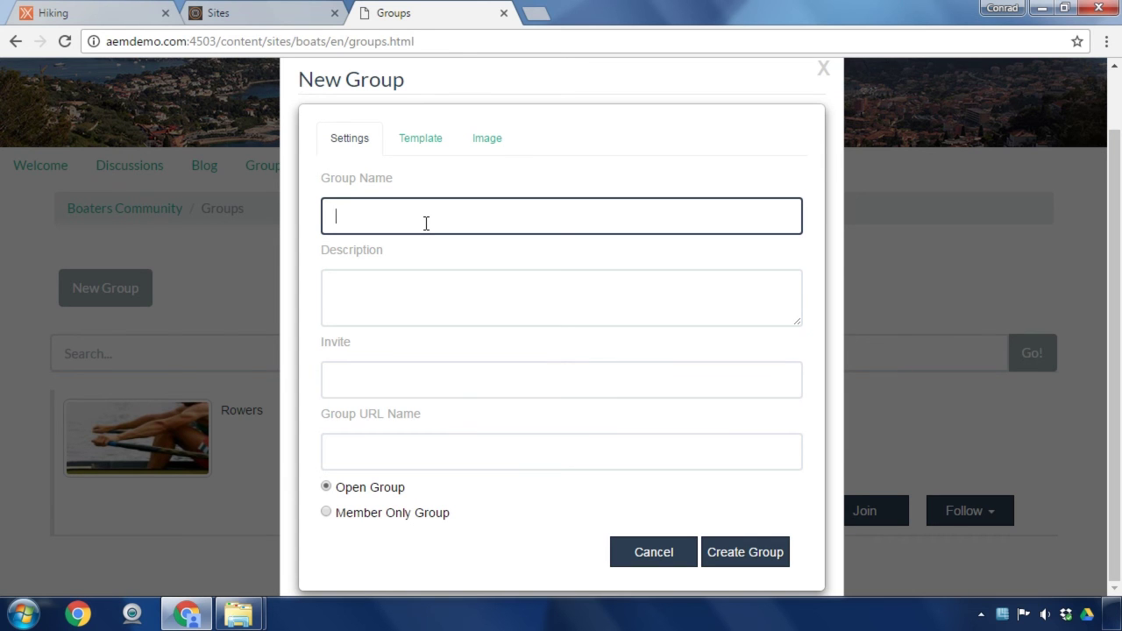
text(Sailors)
key(Tab)
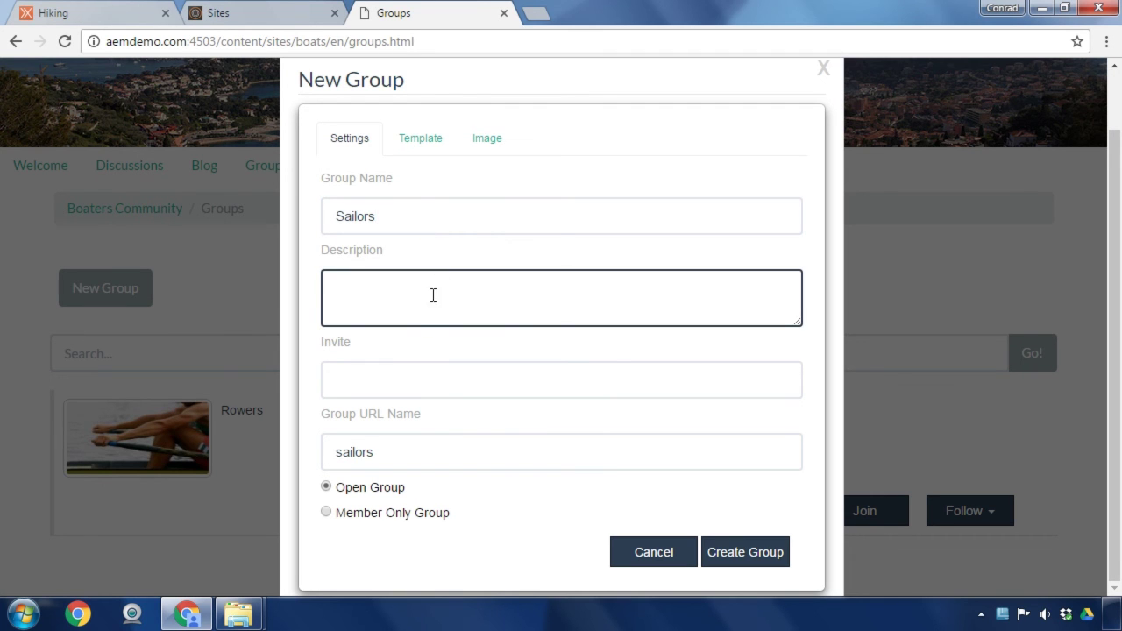
Step: Invite a community member whose name starts with A and set the group's access to Open Group
click(386, 374)
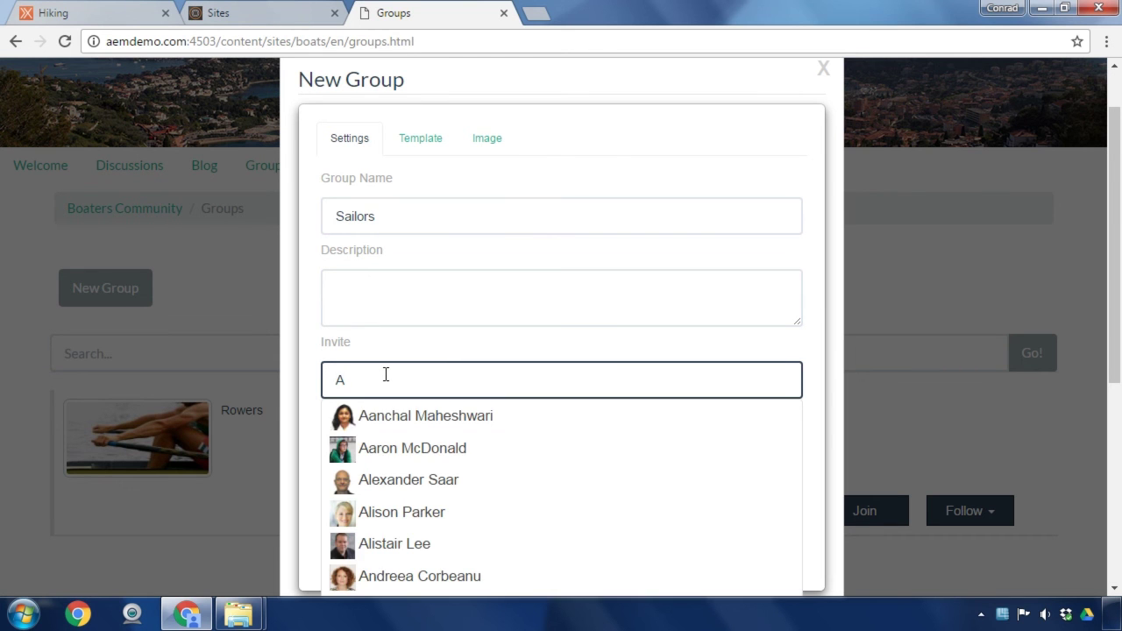
click(406, 449)
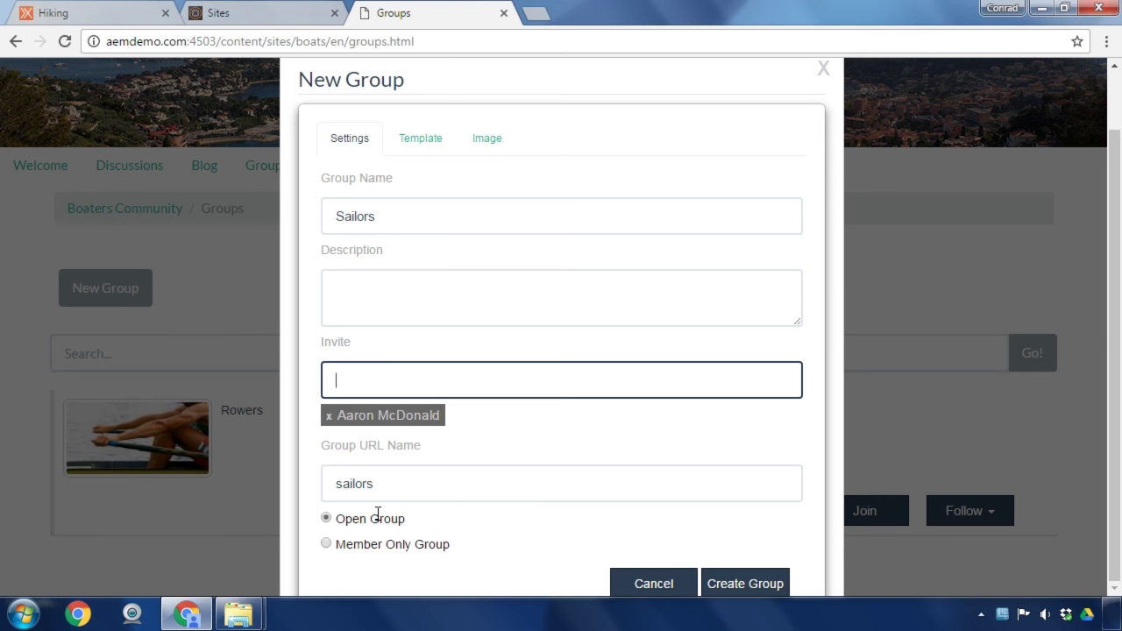
click(326, 543)
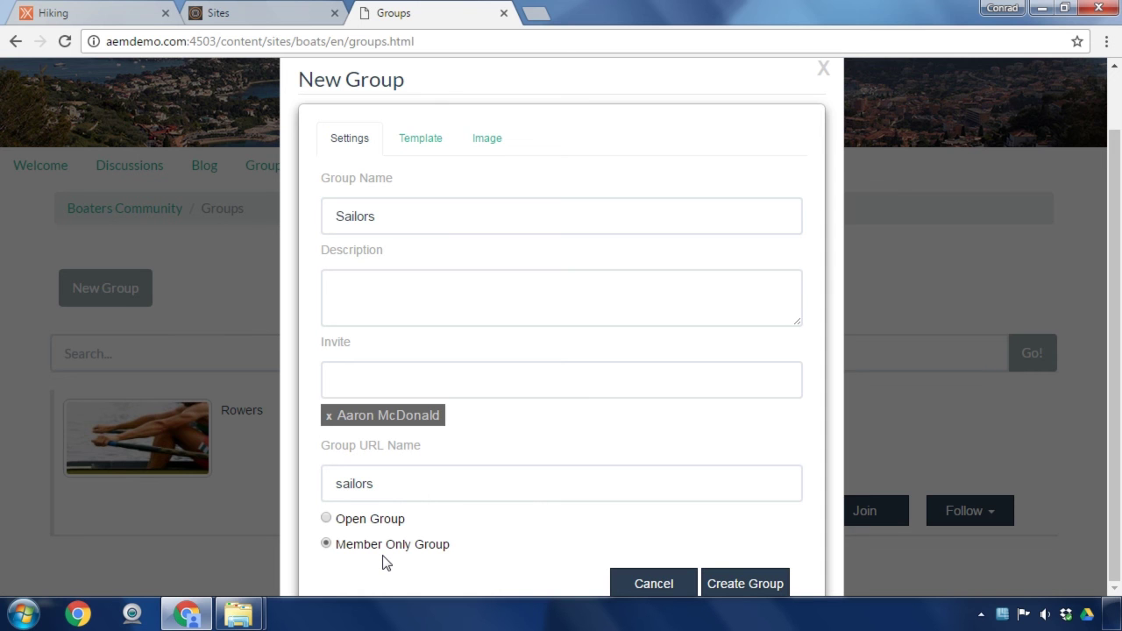
click(326, 518)
Step: Choose Boating Group Template as the template for the Sailors group
click(423, 154)
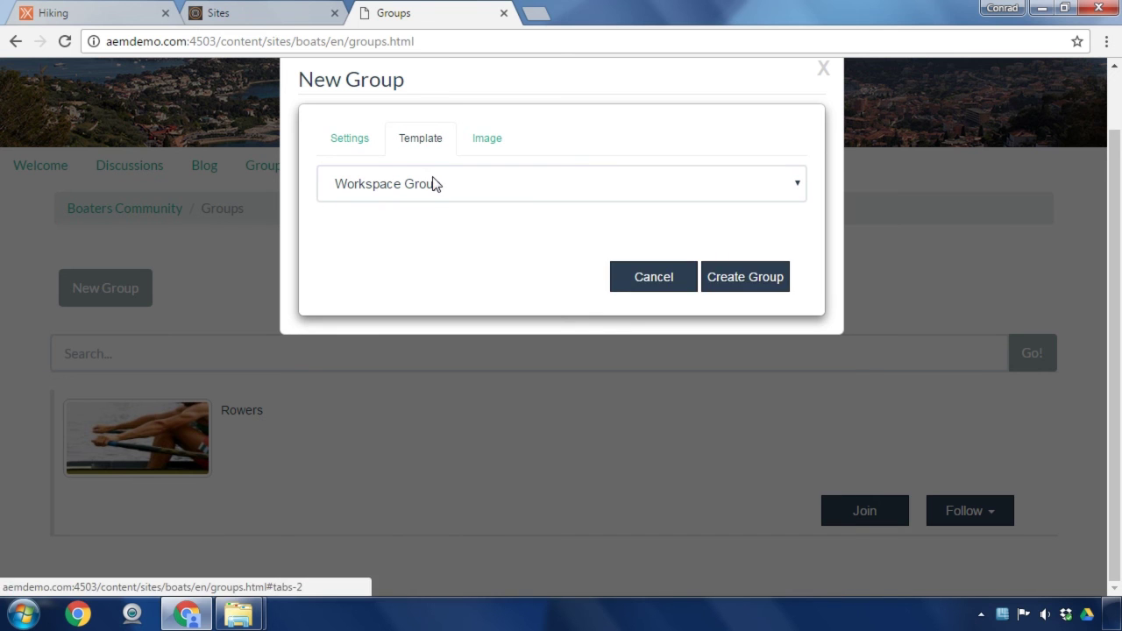
click(434, 190)
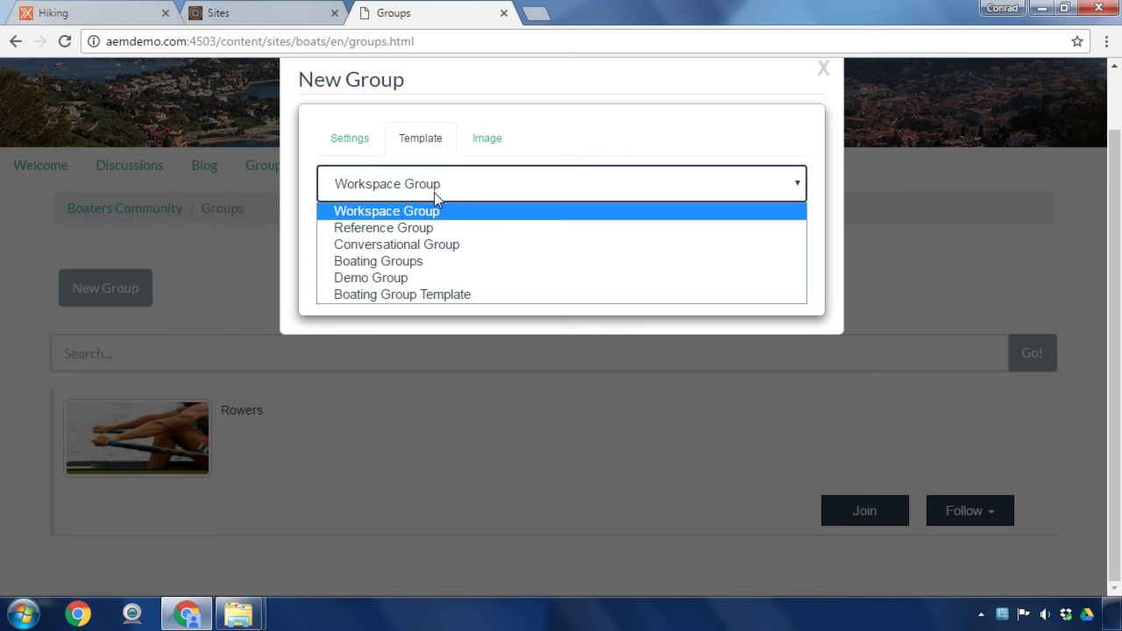
click(442, 295)
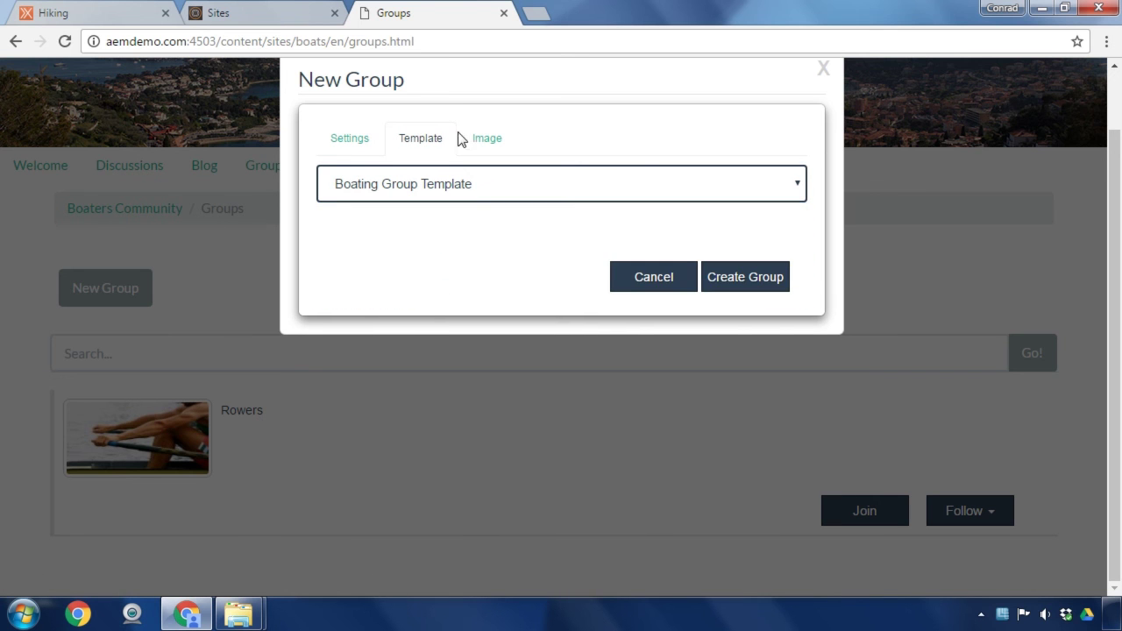
Step: Upload sailing.jpg from the Boating folder as the Sailors group's image
click(485, 141)
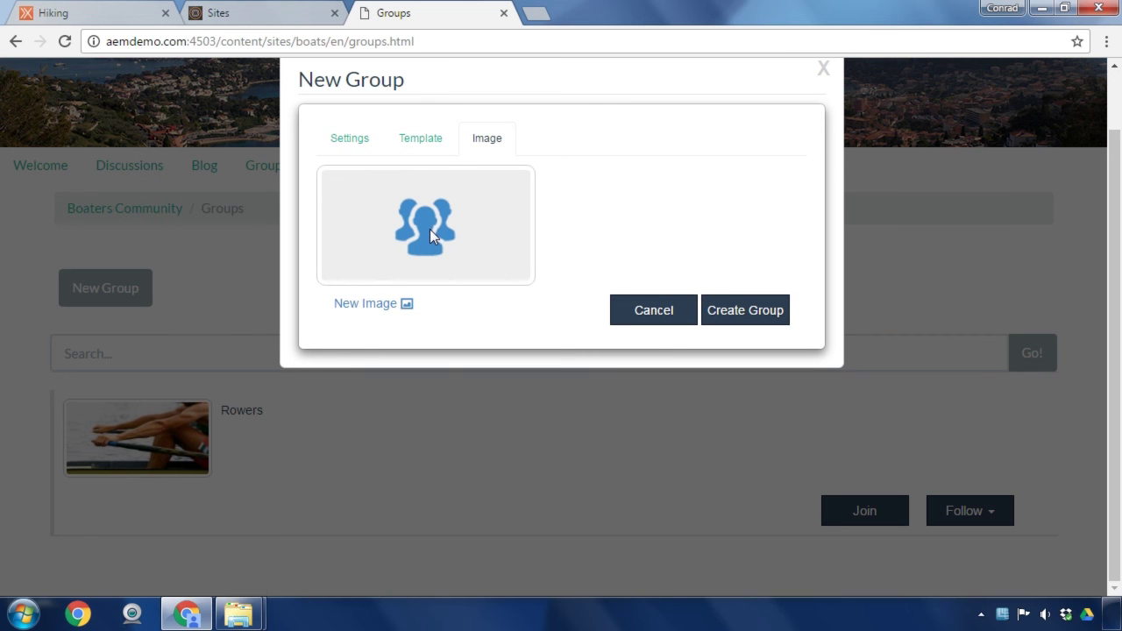
click(390, 313)
click(445, 144)
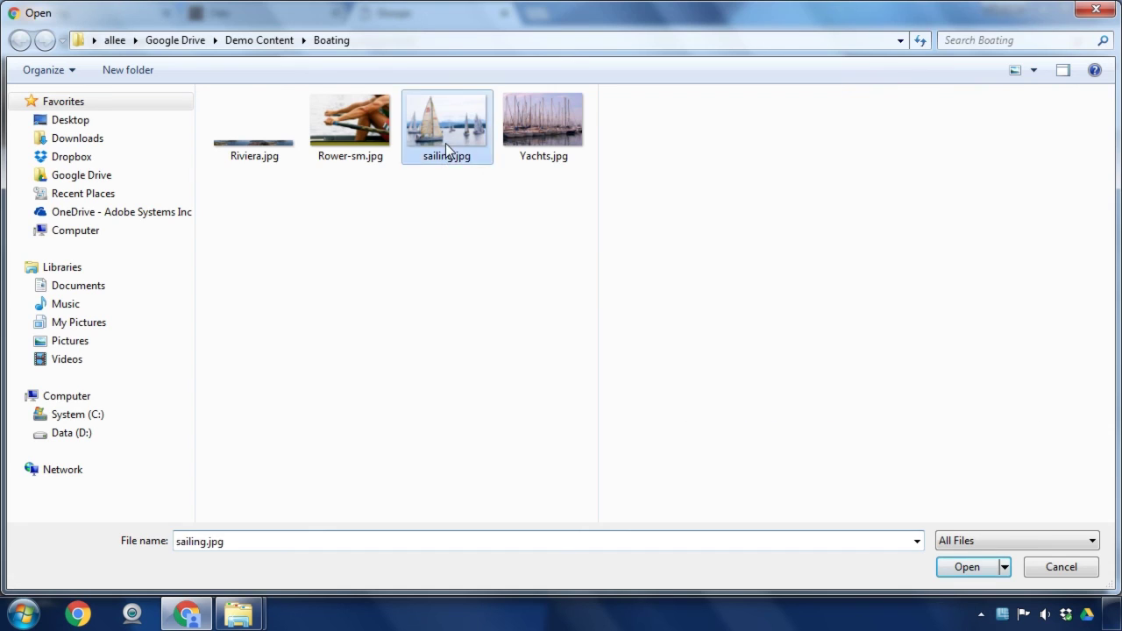
double_click(445, 143)
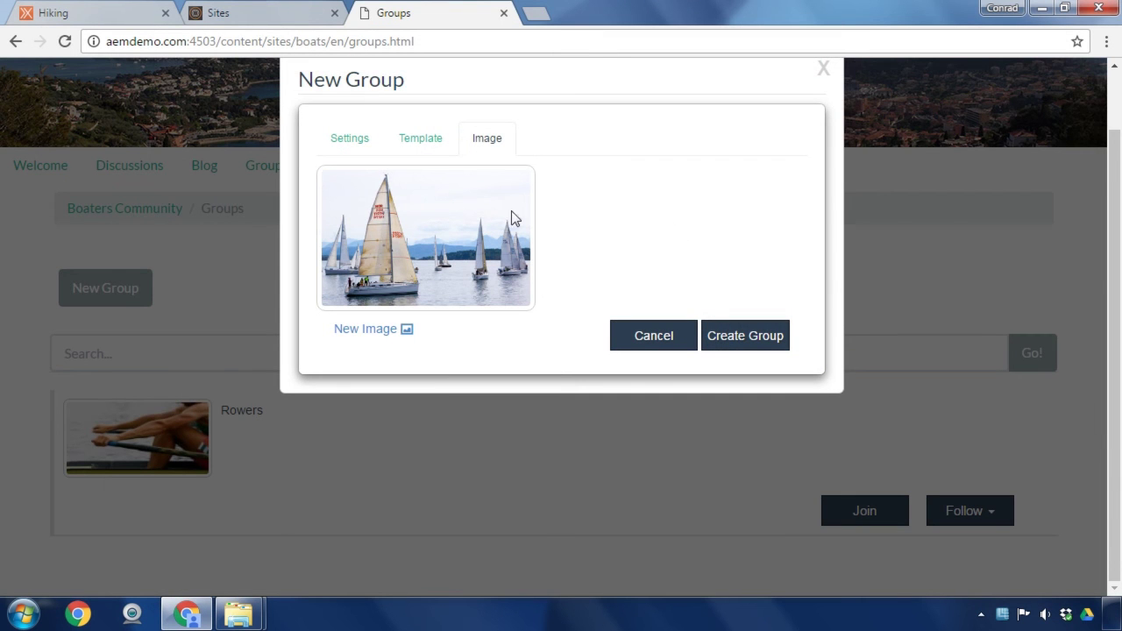
Step: Create the Sailors group and refresh the Groups page
click(726, 340)
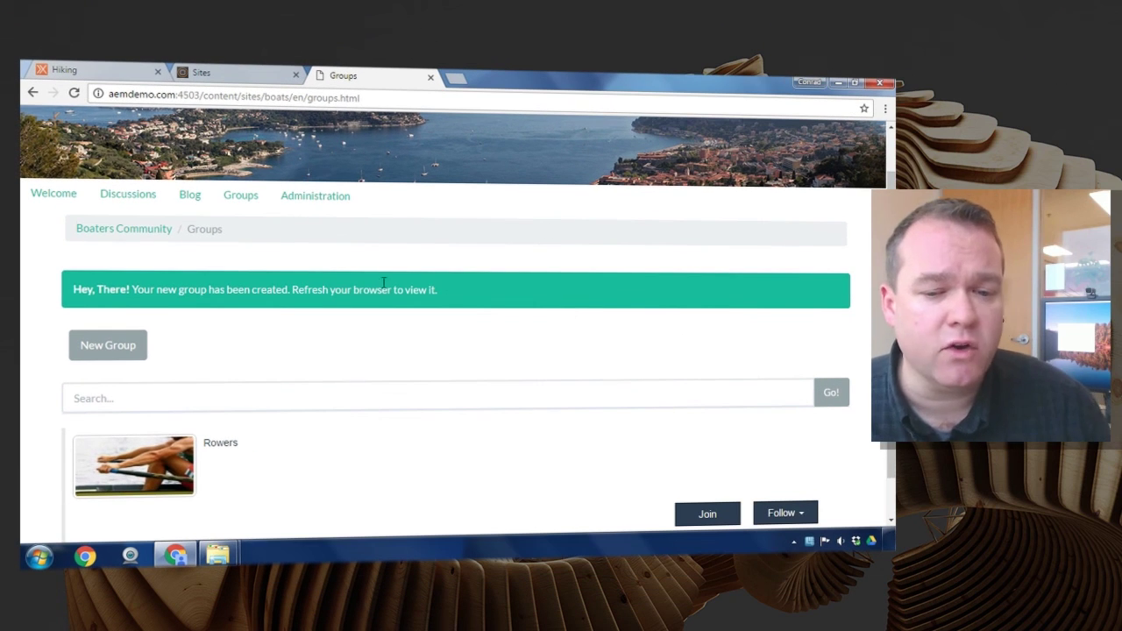
click(75, 93)
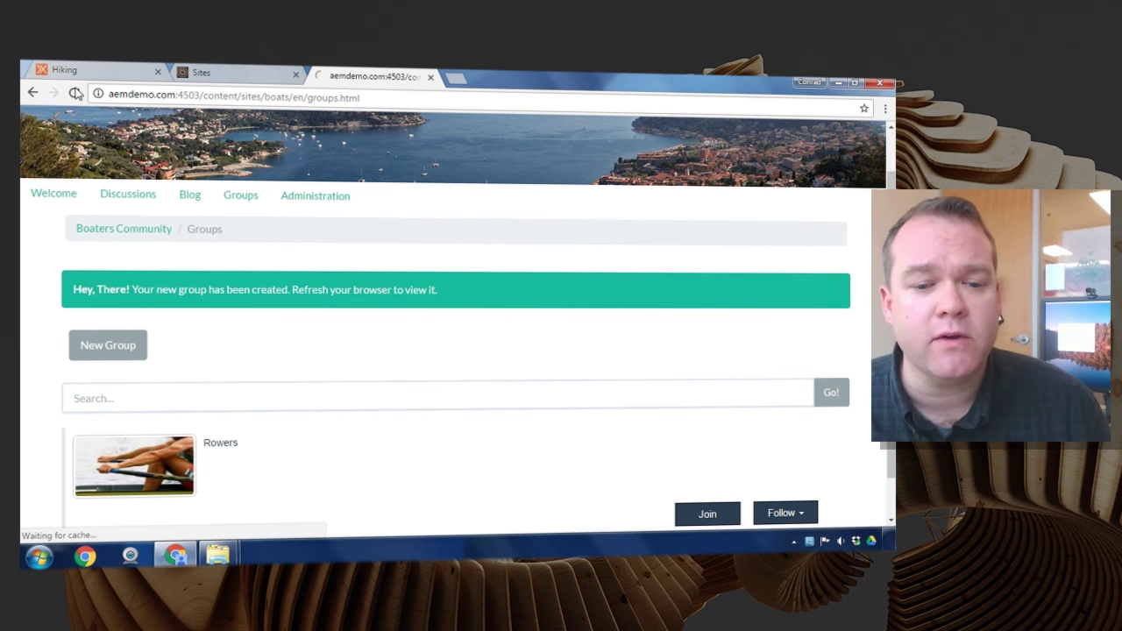